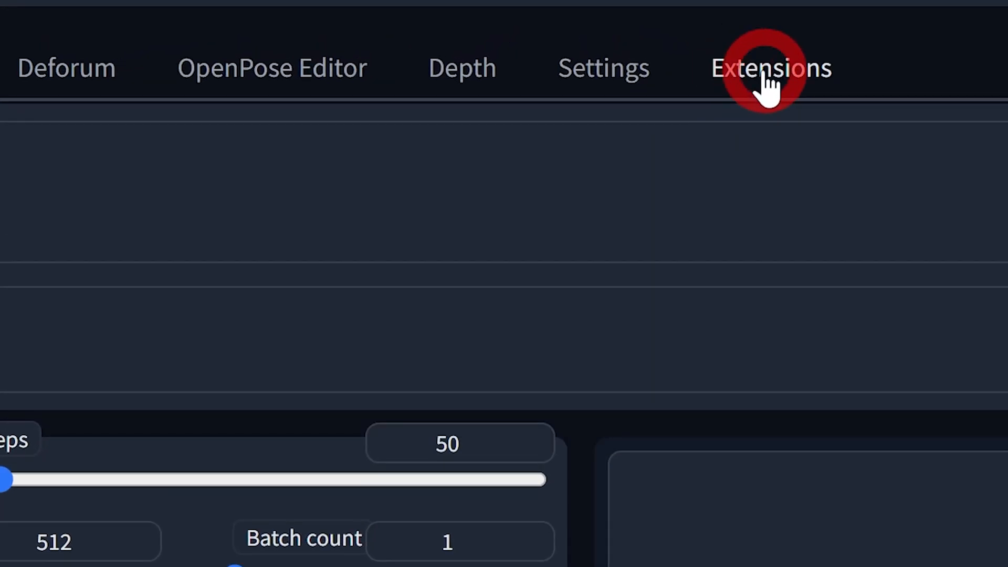
# Step: Check the installed extensions for updates, then apply the available ones and restart the UI
pyautogui.click(764, 79)
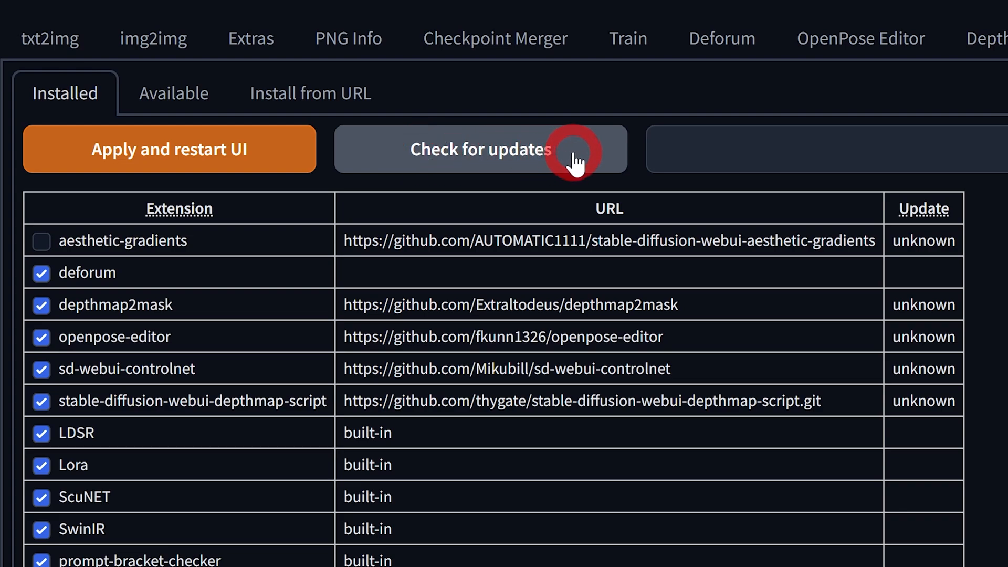
pyautogui.click(578, 158)
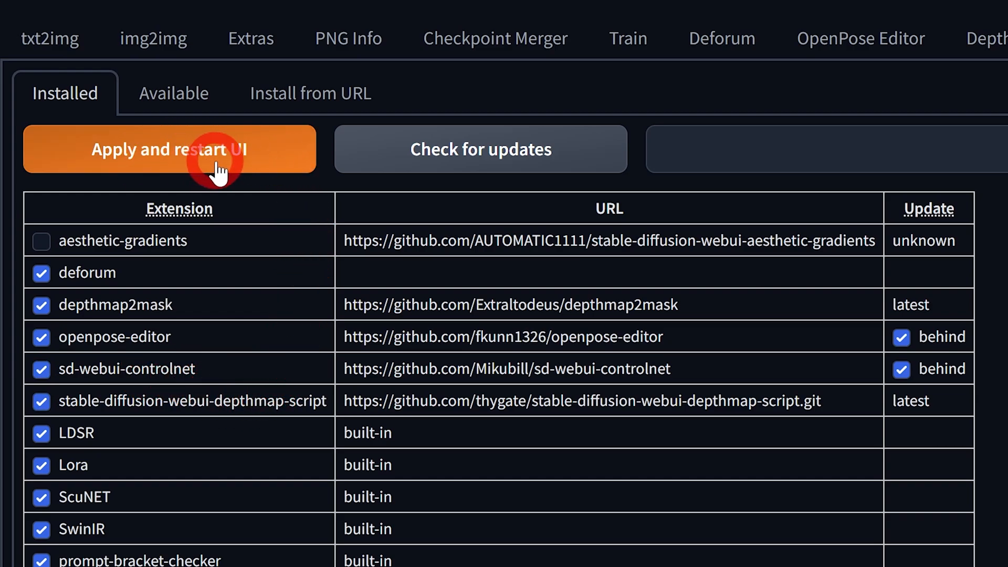
pyautogui.click(276, 171)
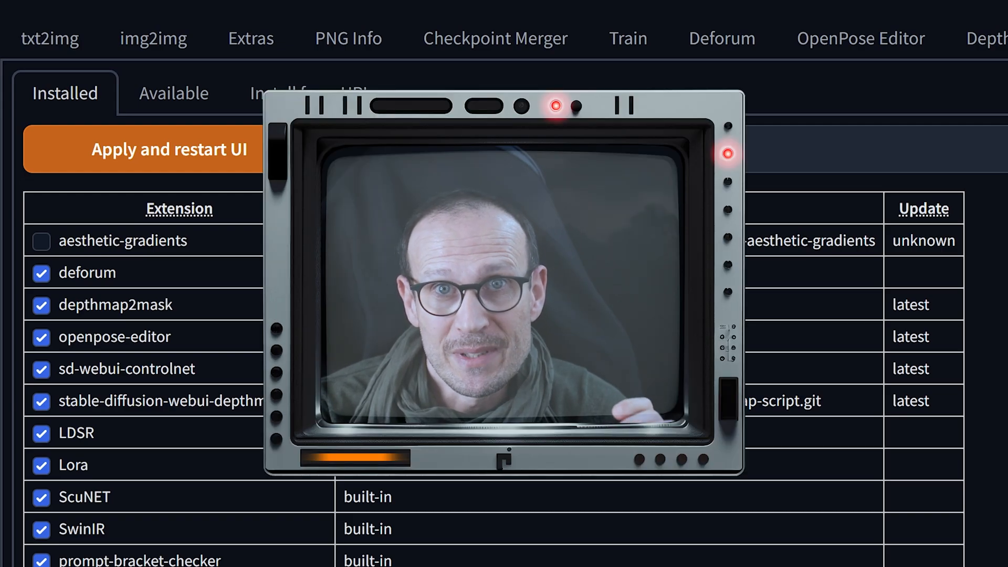
# Step: Expand the ControlNet section in txt2img and capture a webcam photo as its input image
pyautogui.click(51, 40)
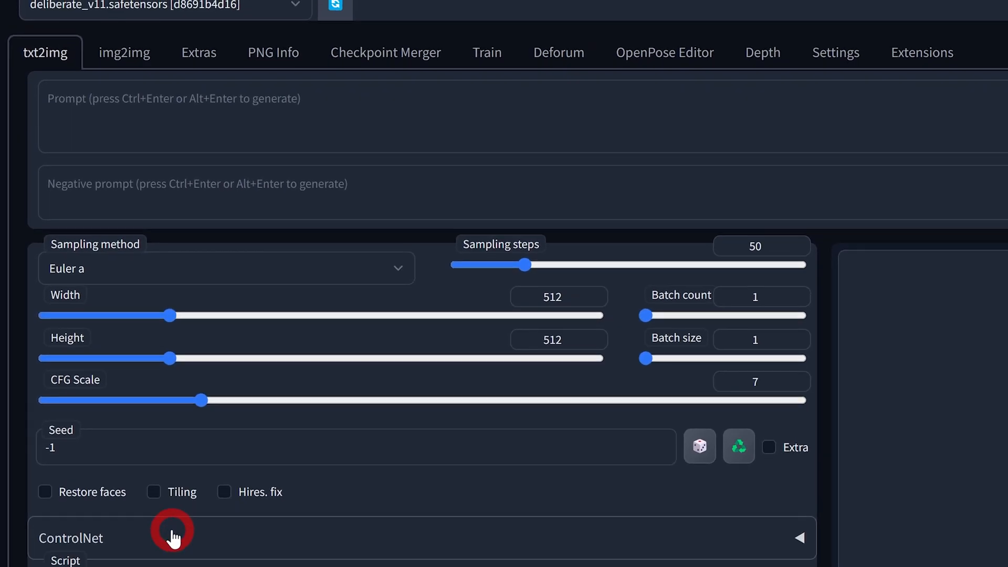
pyautogui.click(804, 540)
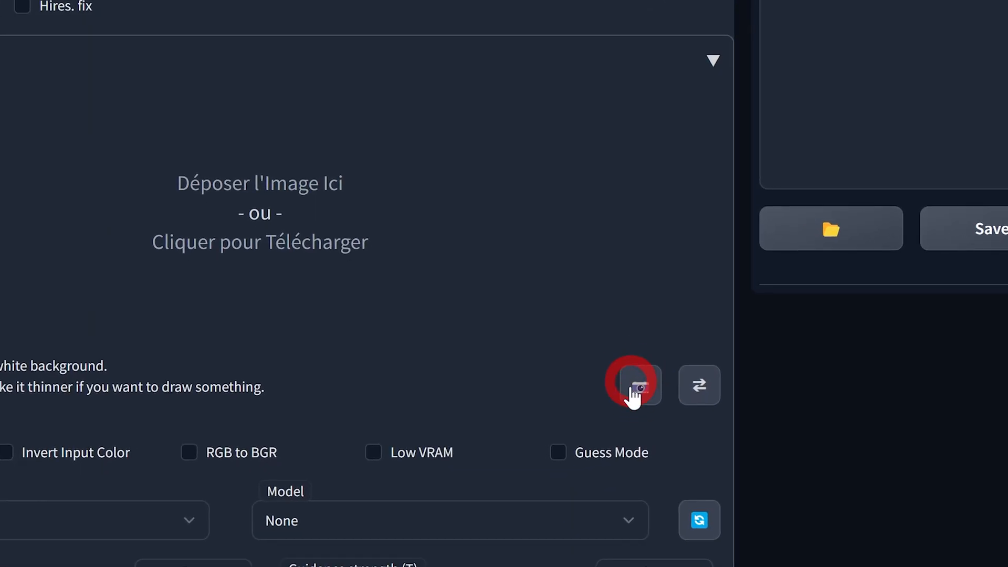
pyautogui.click(638, 393)
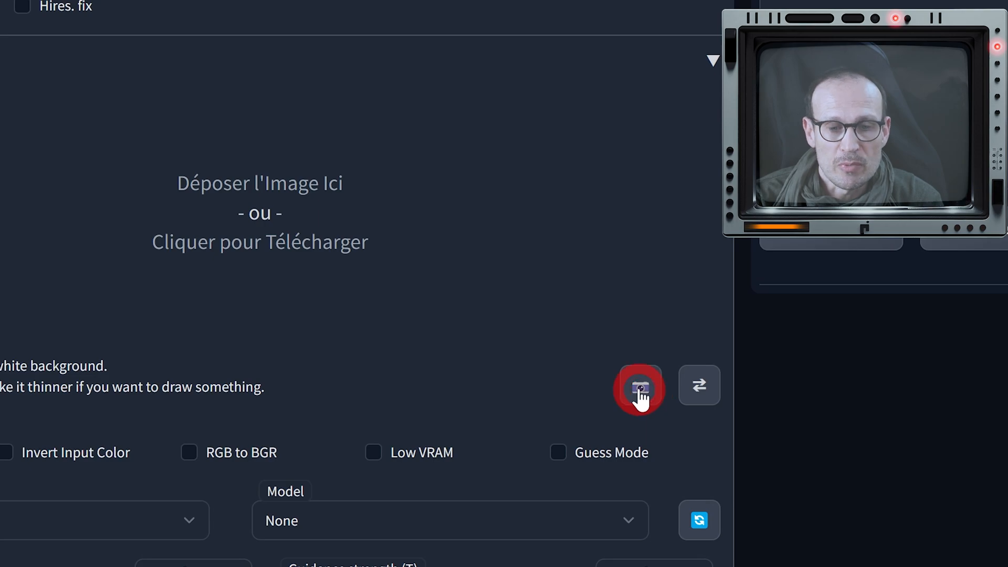
pyautogui.click(641, 392)
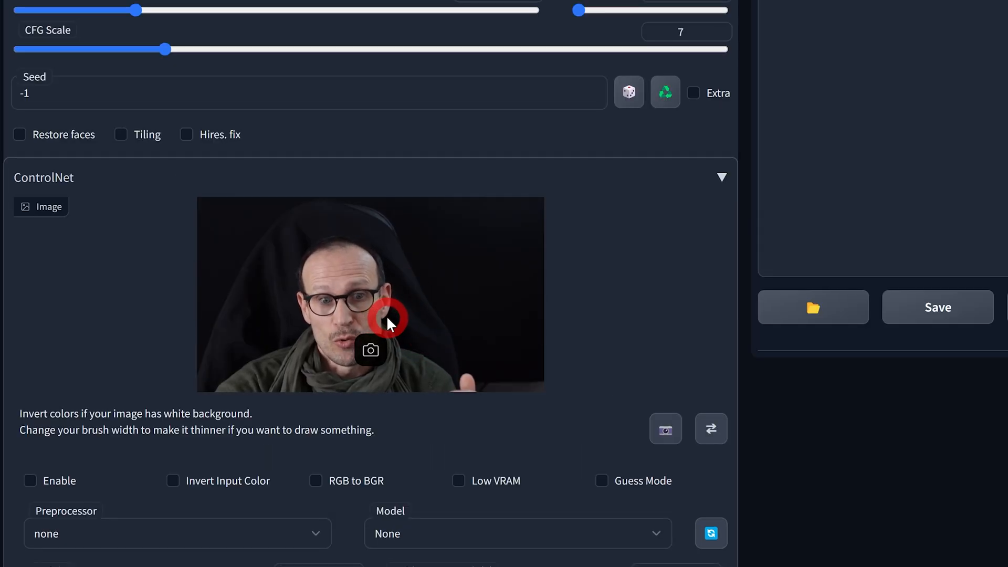
pyautogui.click(363, 367)
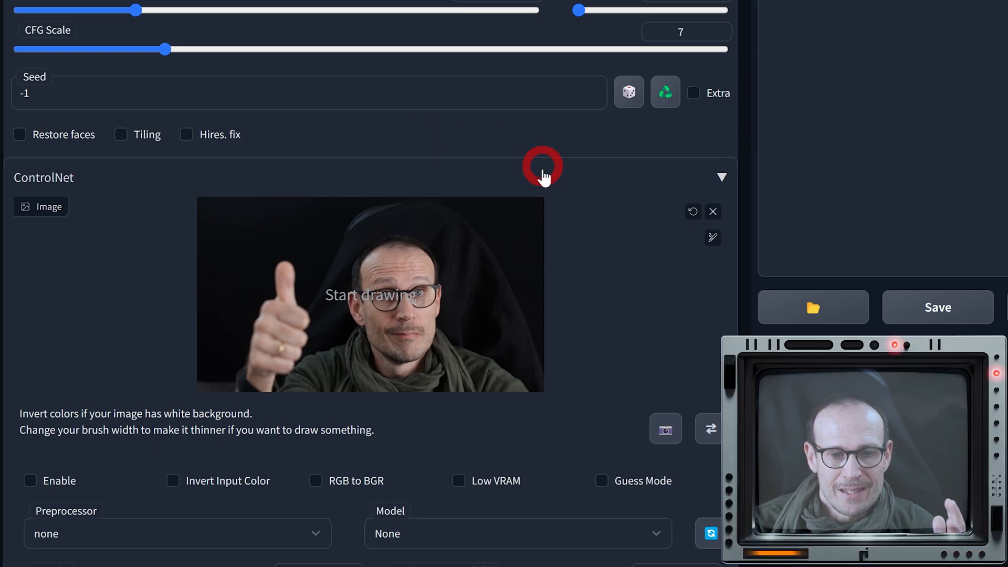
# Step: Set the ControlNet model to control_sd15_depth and the preprocessor to depth_leres
pyautogui.scroll(-2, 500, 359)
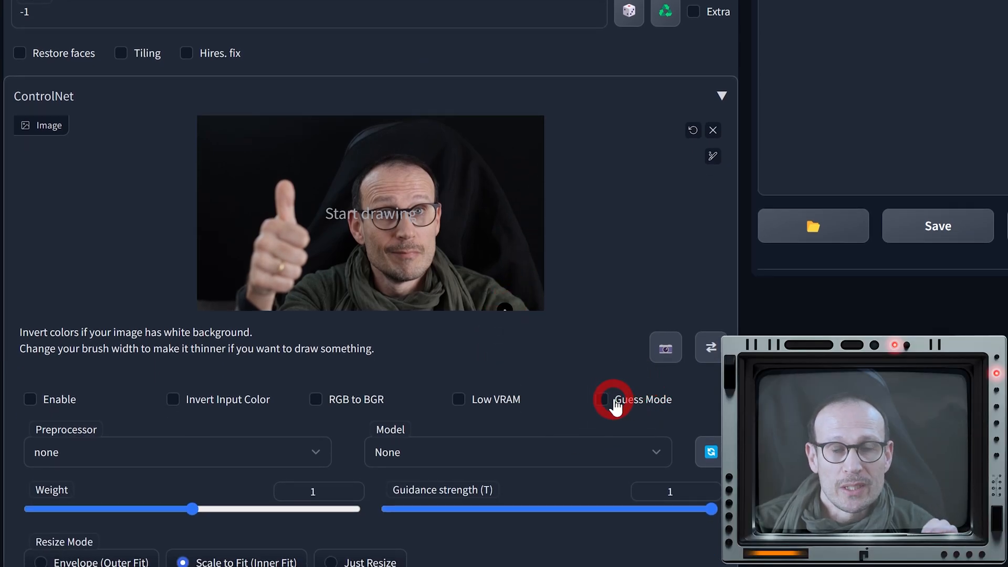
pyautogui.scroll(8, 626, 399)
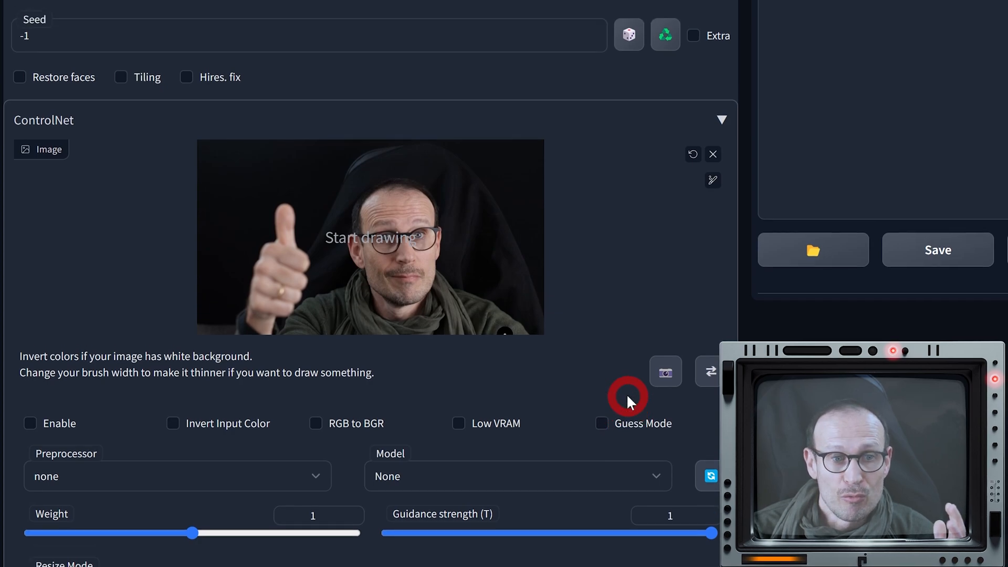
pyautogui.click(315, 38)
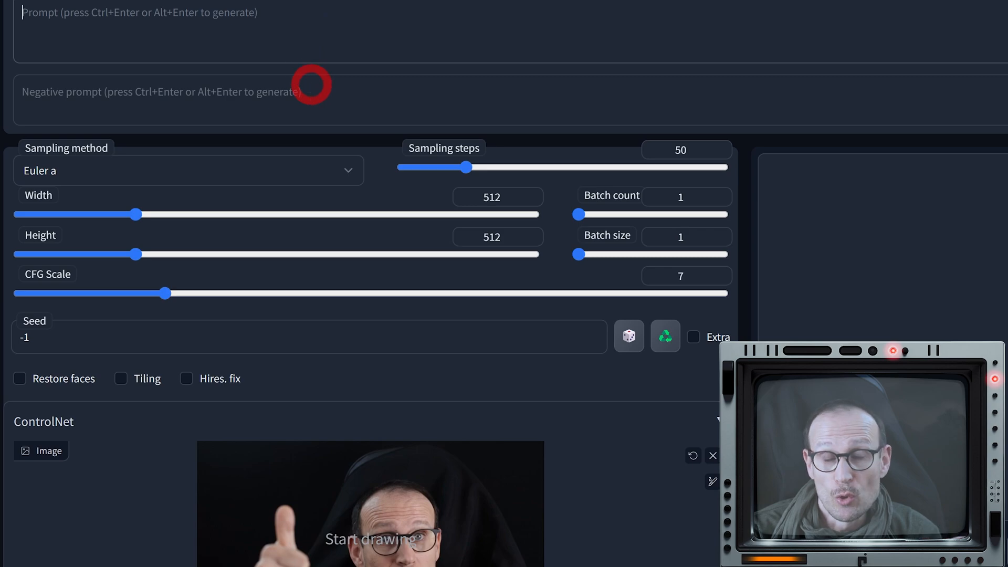
pyautogui.scroll(-8, 311, 84)
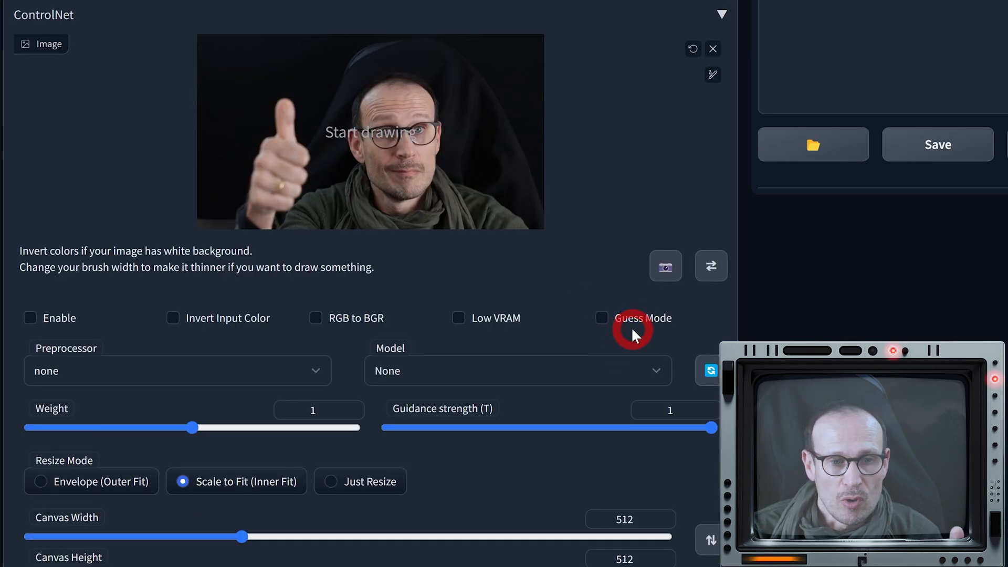
pyautogui.click(414, 364)
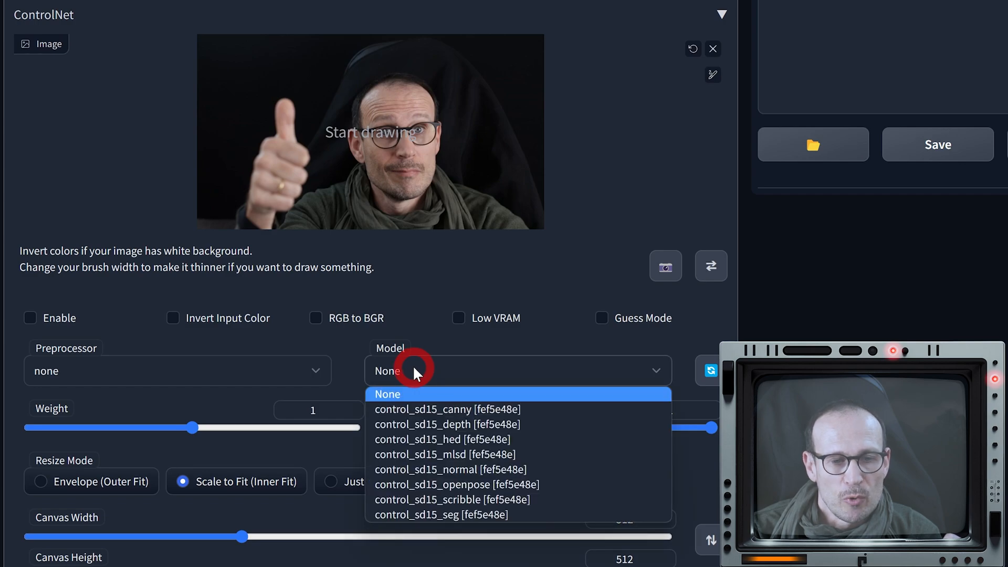
pyautogui.click(422, 424)
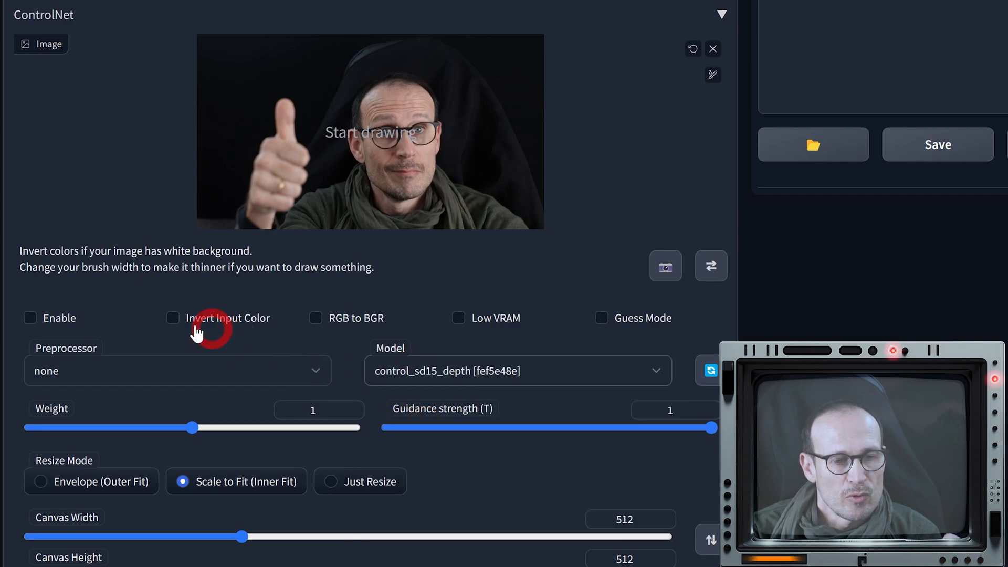
pyautogui.click(138, 373)
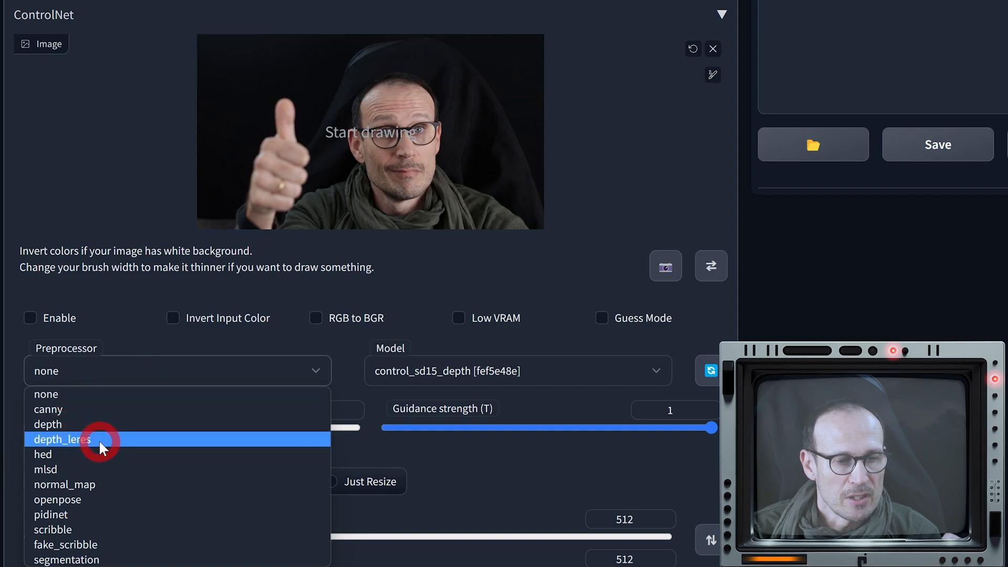
pyautogui.click(127, 440)
# Step: Set Remove Background to about 9.9% and turn on both Enable and Guess Mode for ControlNet
pyautogui.scroll(-1, 174, 400)
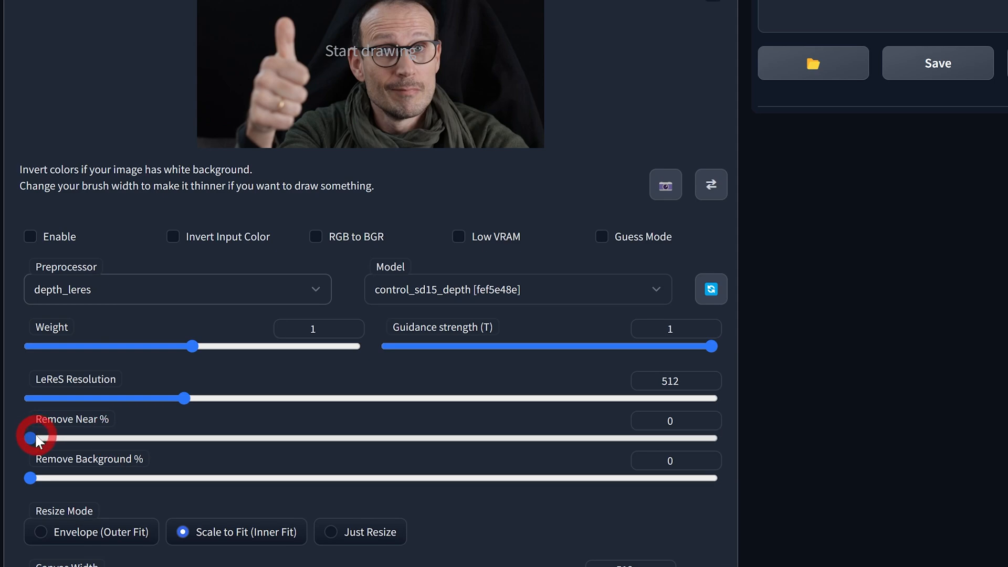
pyautogui.moveTo(33, 476); pyautogui.dragTo(35, 477)
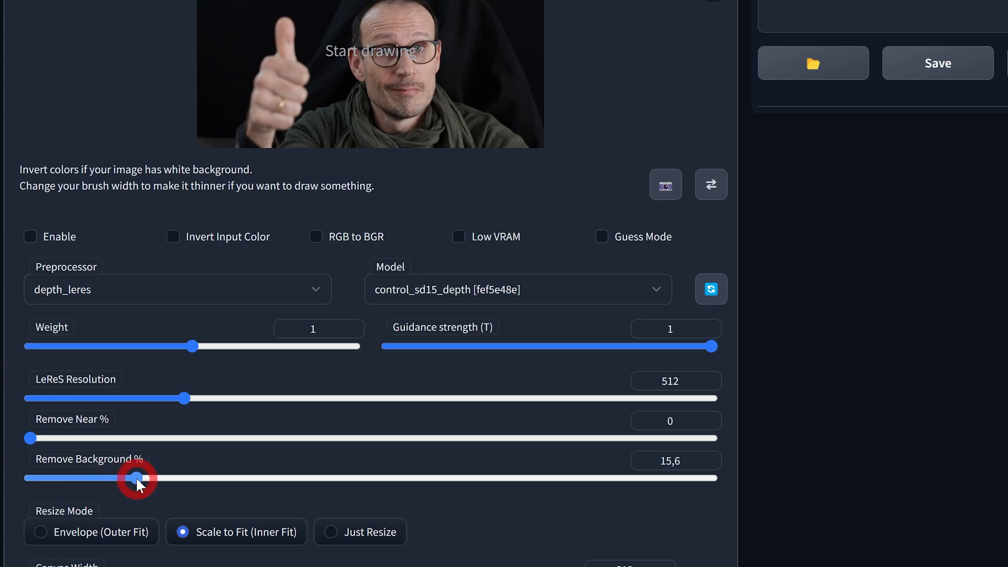
pyautogui.moveTo(164, 479); pyautogui.dragTo(73, 440)
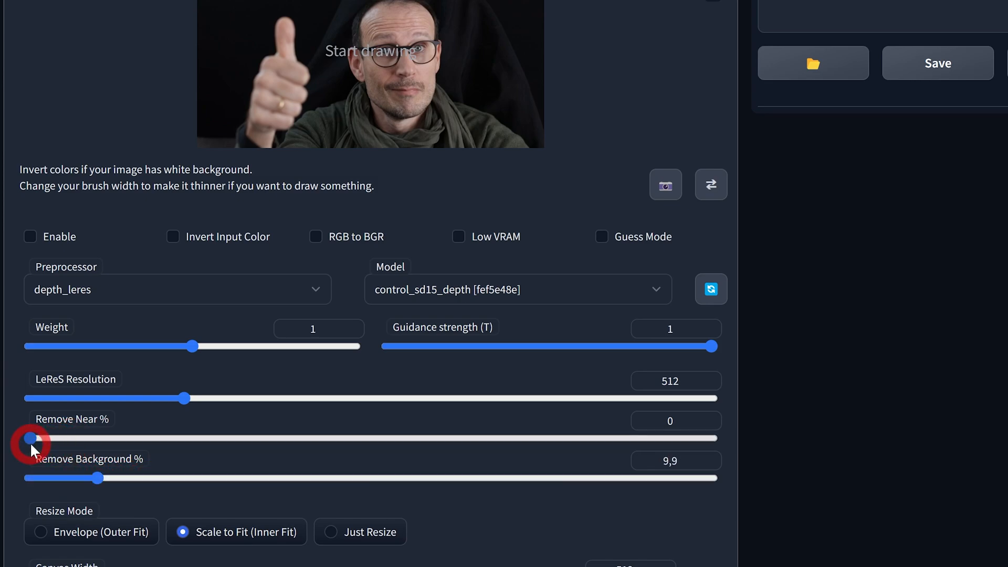
pyautogui.scroll(5, 272, 489)
pyautogui.click(85, 485)
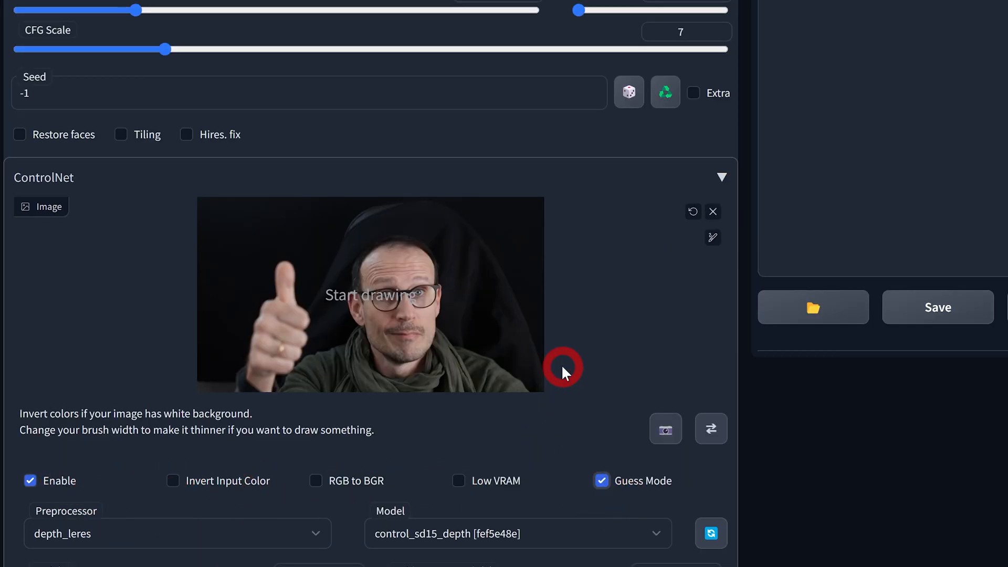
# Step: Set the image width to 1024 and the batch count to 5, and generate the images without a prompt
pyautogui.scroll(5, 568, 366)
pyautogui.moveTo(585, 225); pyautogui.dragTo(585, 226)
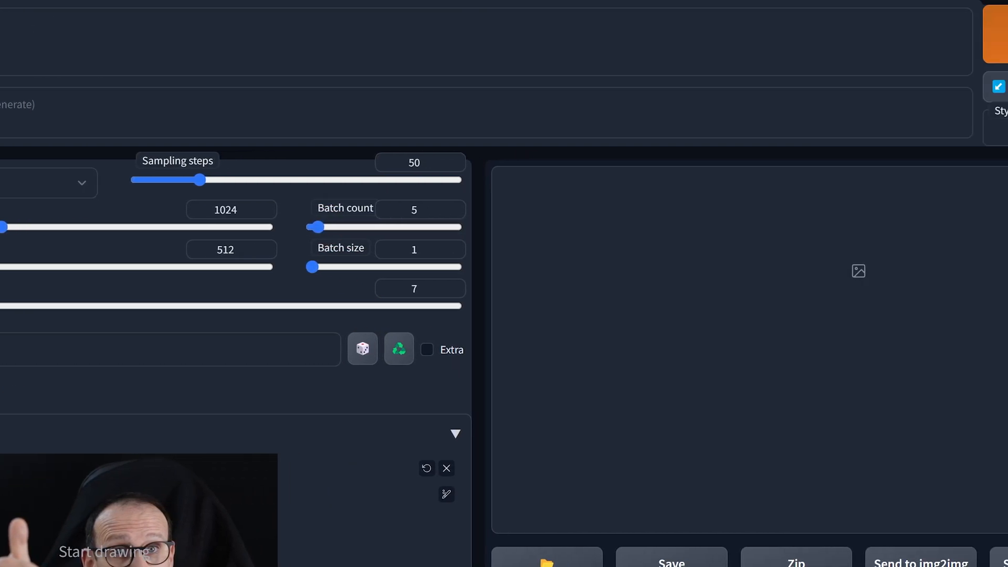
pyautogui.click(833, 38)
# Step: Examine the generated portraits and the depth map one by one, comparing their pose with the webcam photo
pyautogui.click(712, 441)
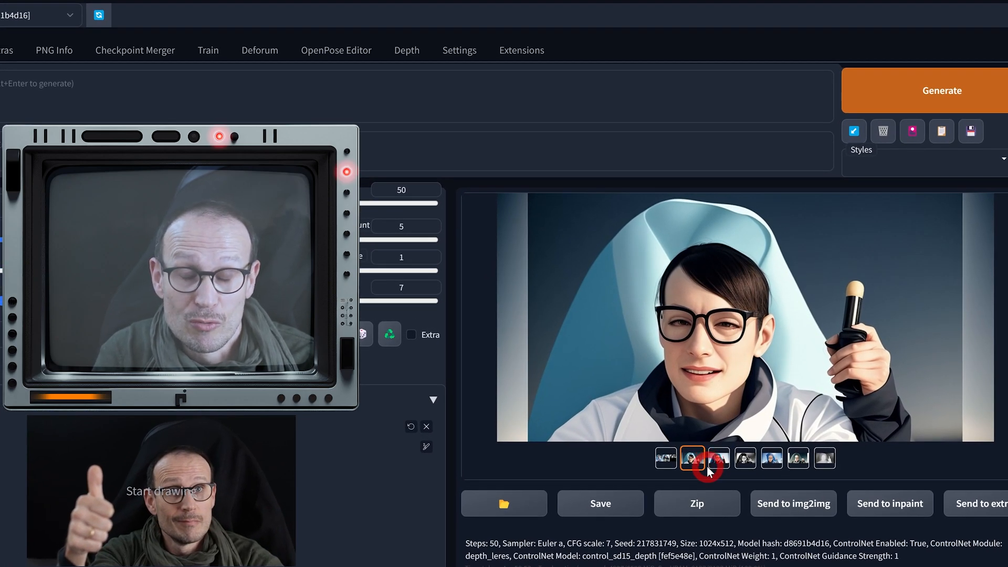
pyautogui.click(714, 462)
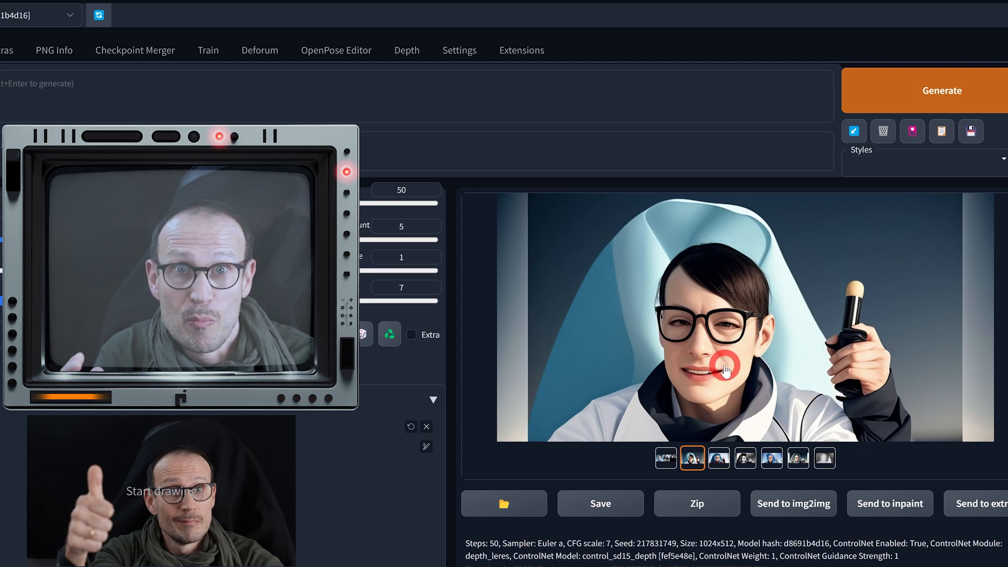
pyautogui.click(825, 457)
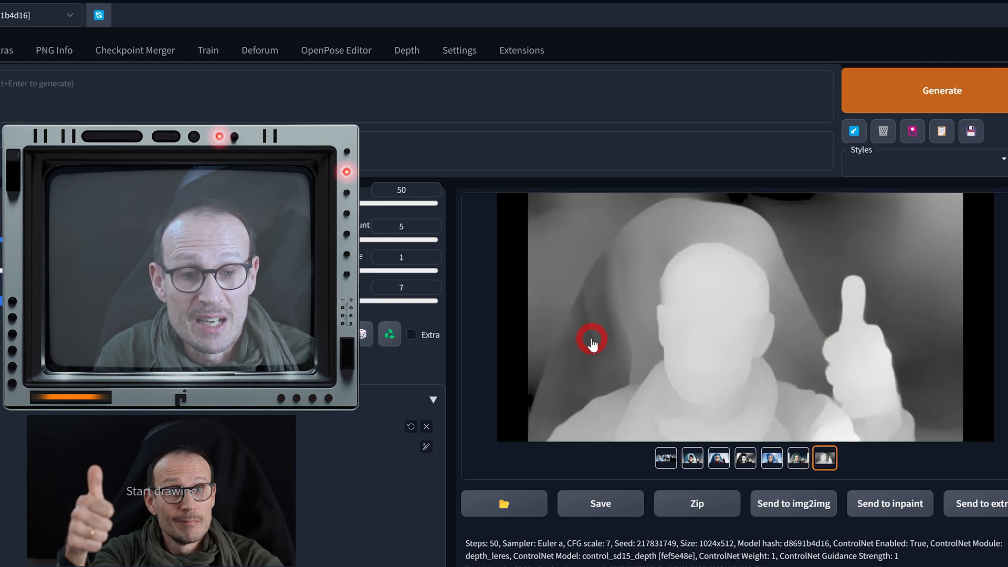
pyautogui.click(797, 461)
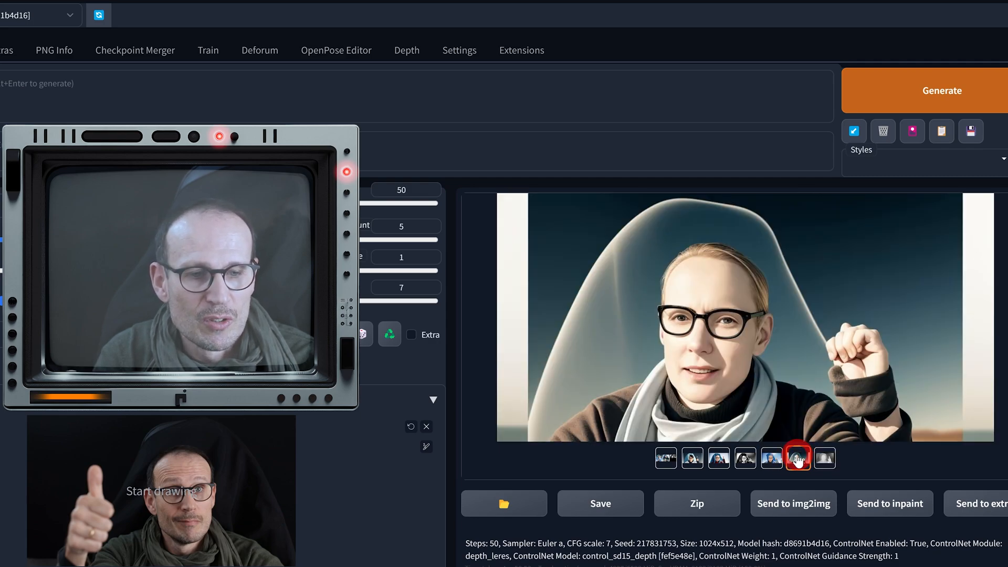
pyautogui.click(772, 460)
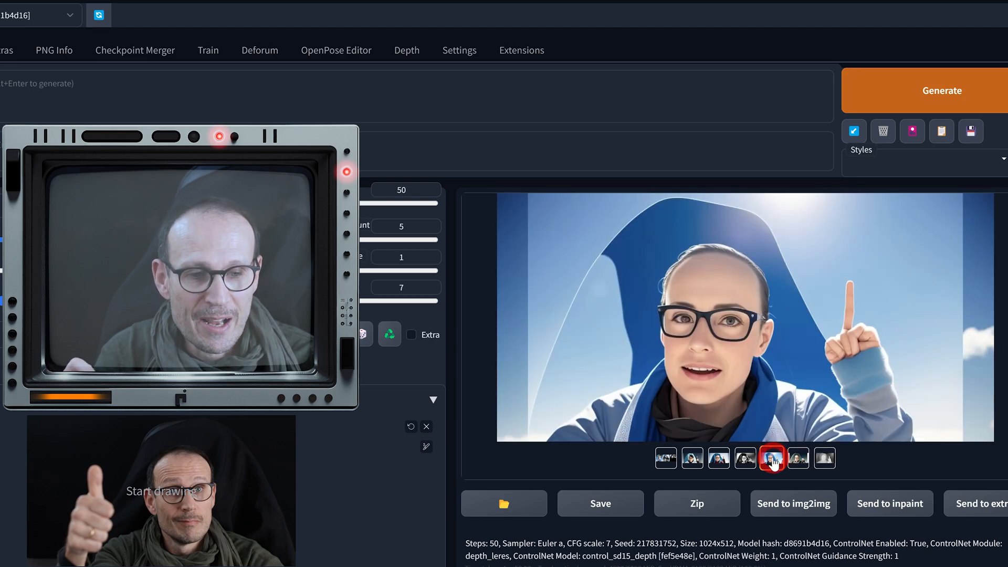
pyautogui.click(745, 460)
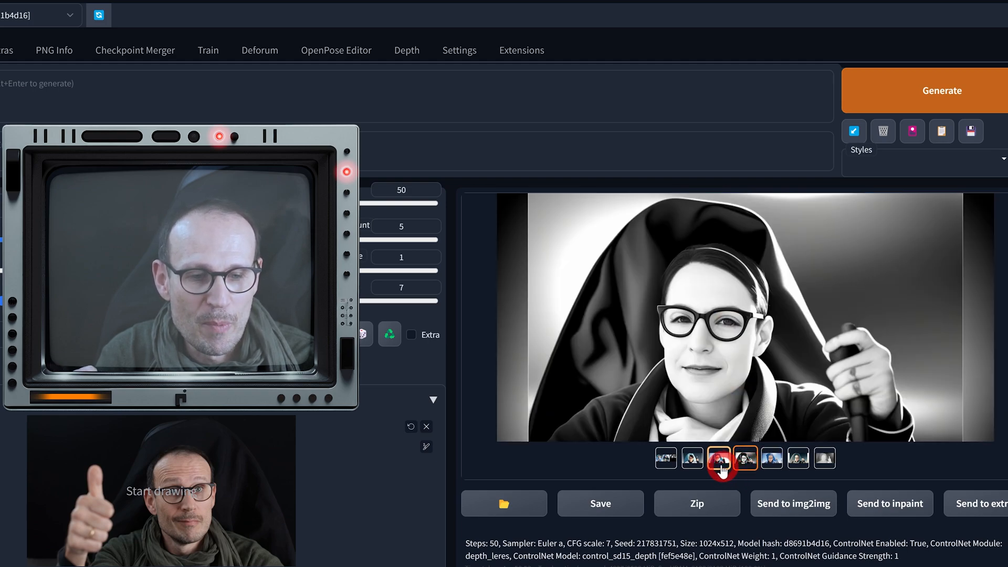
pyautogui.click(720, 460)
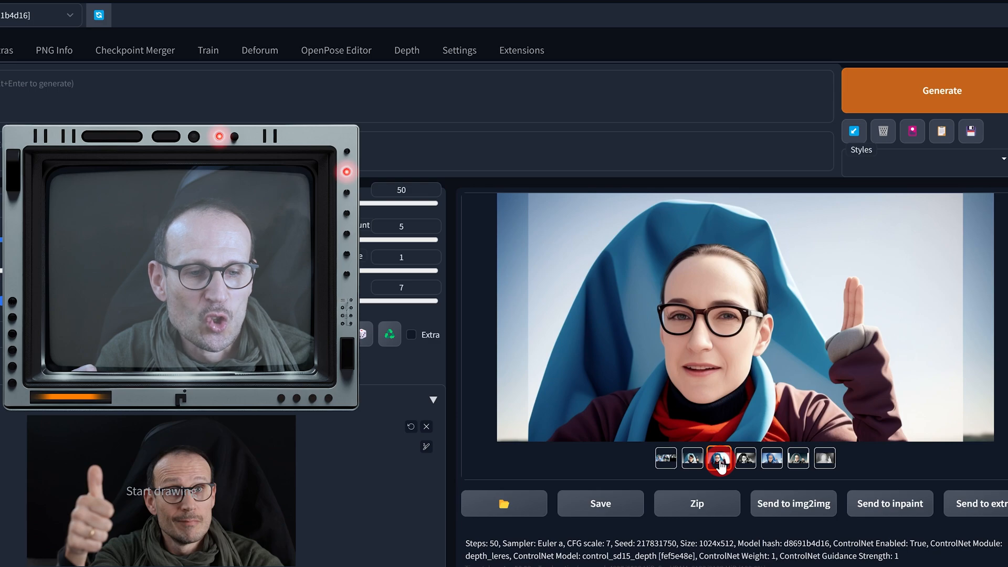
pyautogui.click(691, 465)
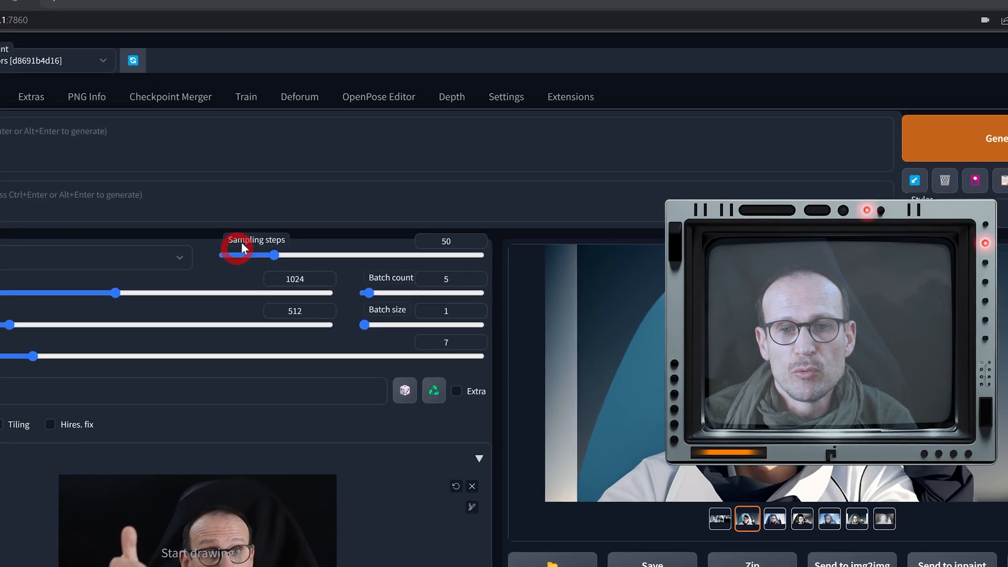
# Step: Set the Multi ControlNet maximum models amount to 2 in the ControlNet settings
pyautogui.click(508, 107)
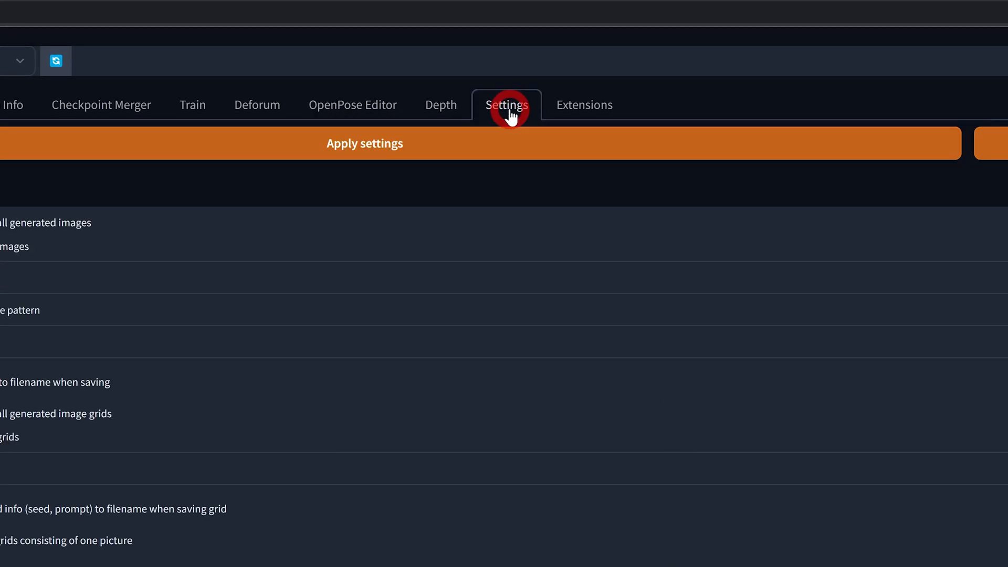
pyautogui.scroll(-10, 259, 180)
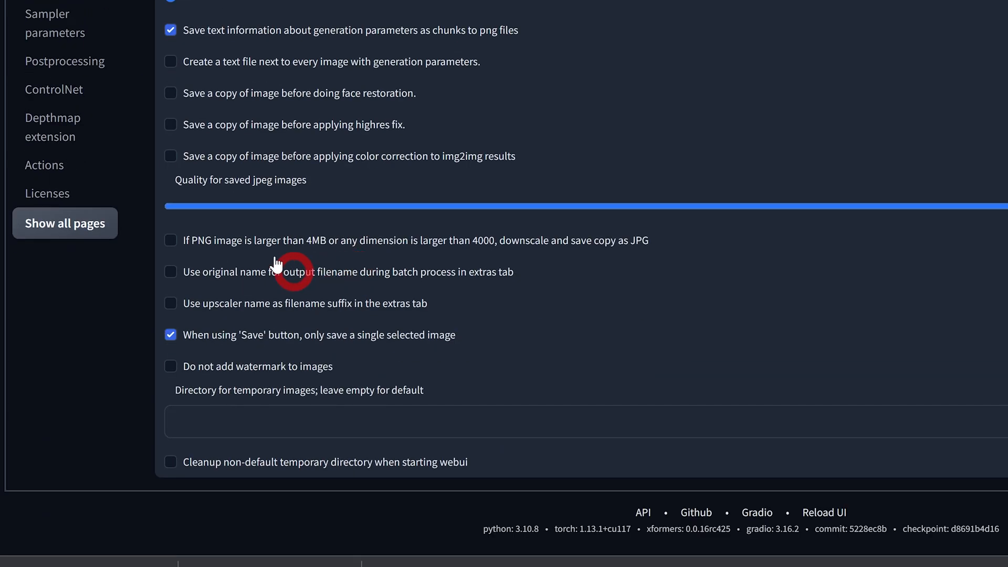
pyautogui.click(64, 99)
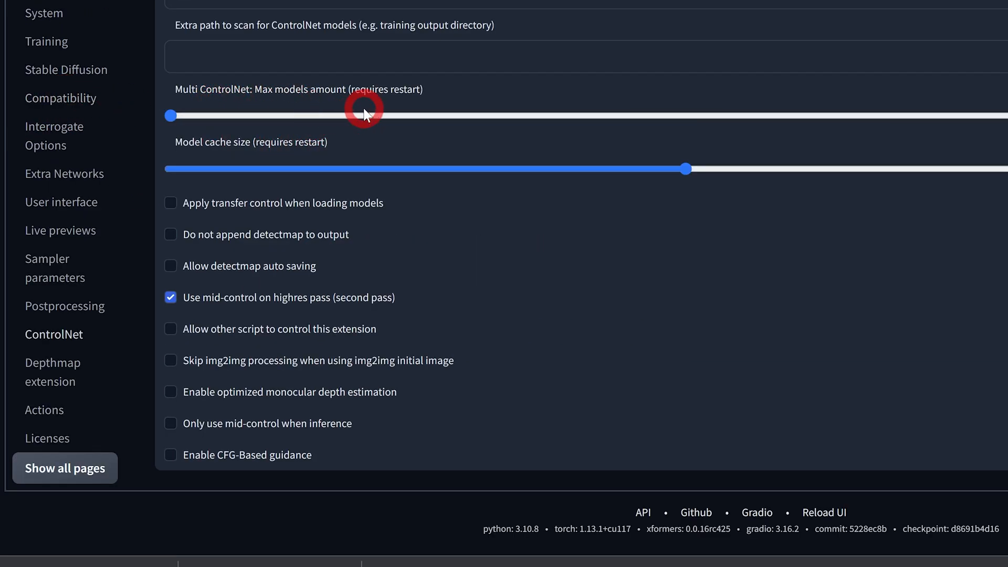
pyautogui.moveTo(172, 114); pyautogui.dragTo(295, 116)
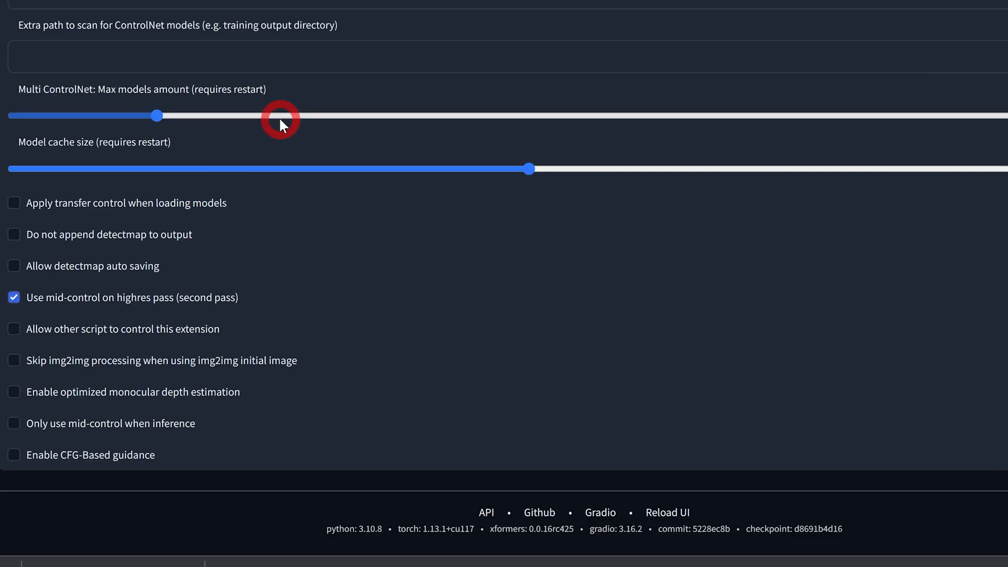
pyautogui.moveTo(157, 116); pyautogui.dragTo(1007, 116)
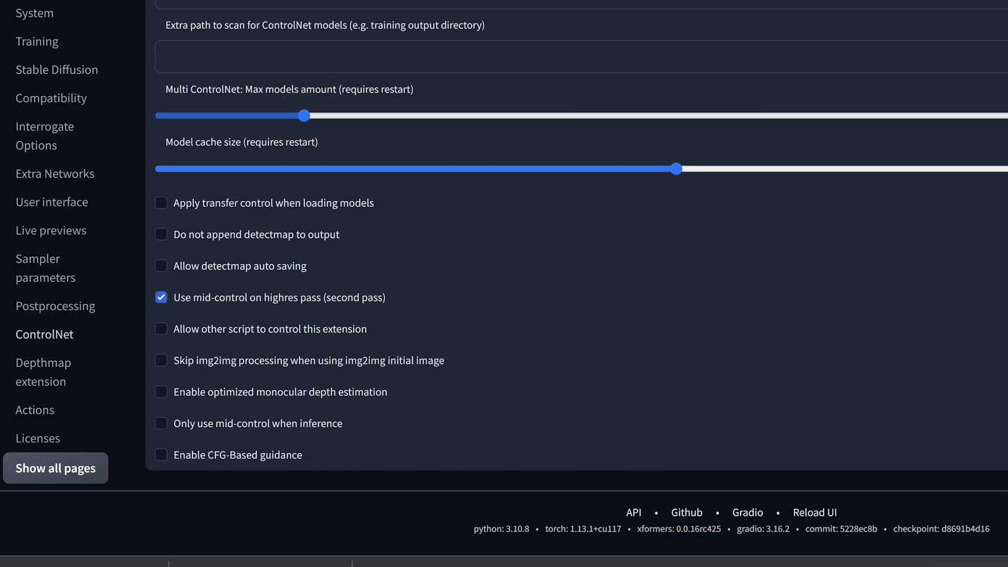
# Step: Apply the changed settings and reload the UI
pyautogui.scroll(5, 669, 103)
pyautogui.click(679, 57)
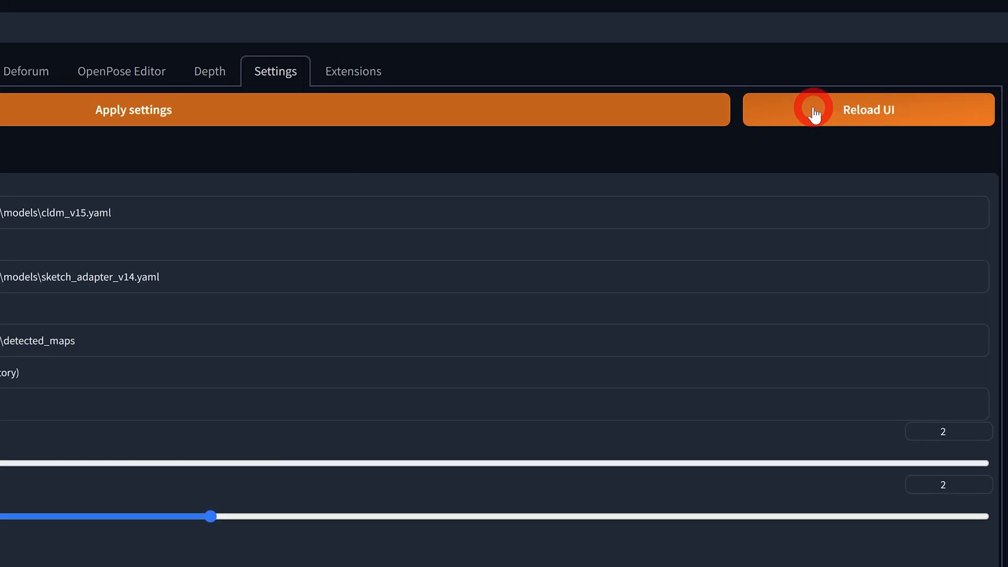
pyautogui.click(815, 111)
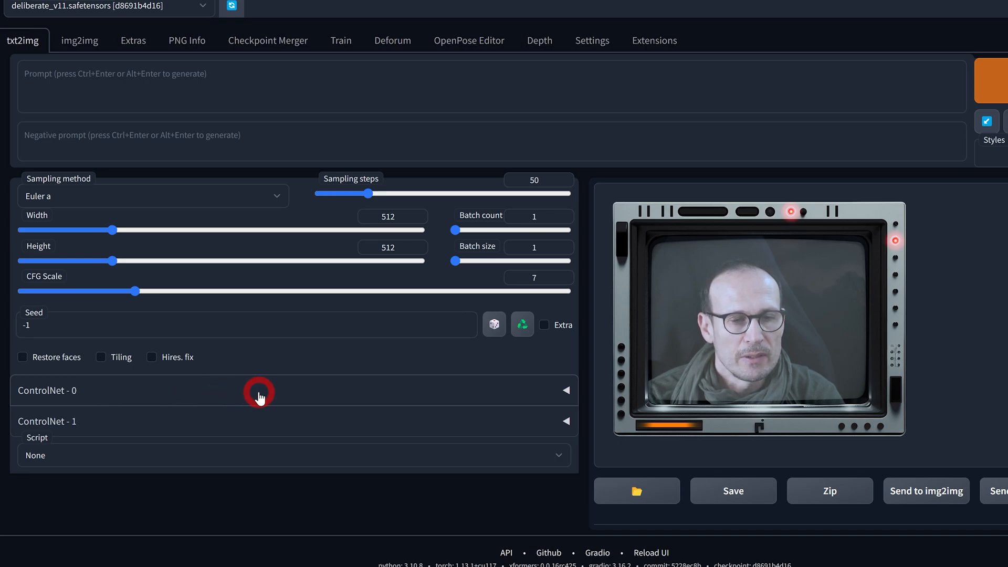
# Step: Load the flower vase image into the enabled ControlNet - 0 unit and set the output image width to 640
pyautogui.click(259, 395)
pyautogui.scroll(-5, 239, 338)
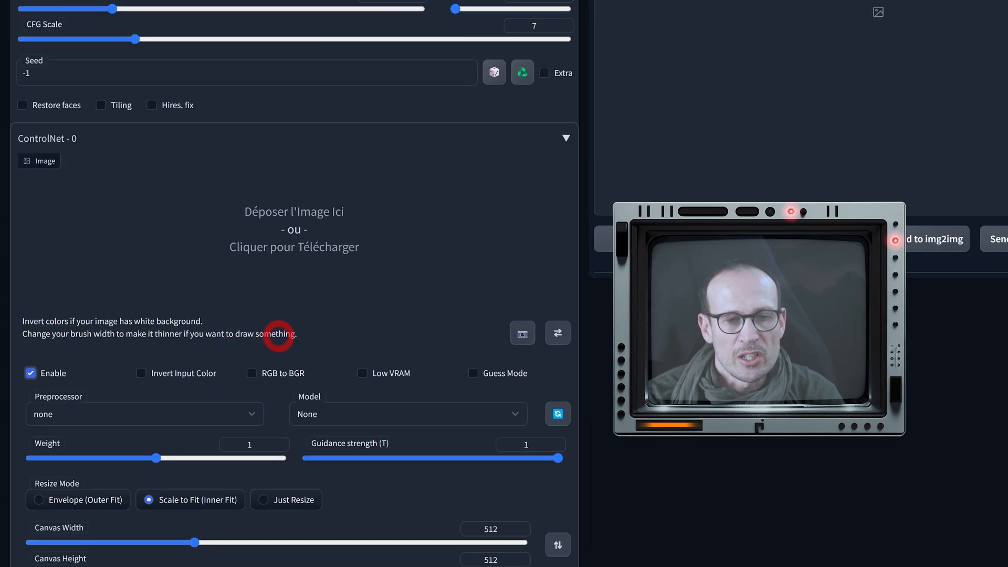
pyautogui.click(301, 235)
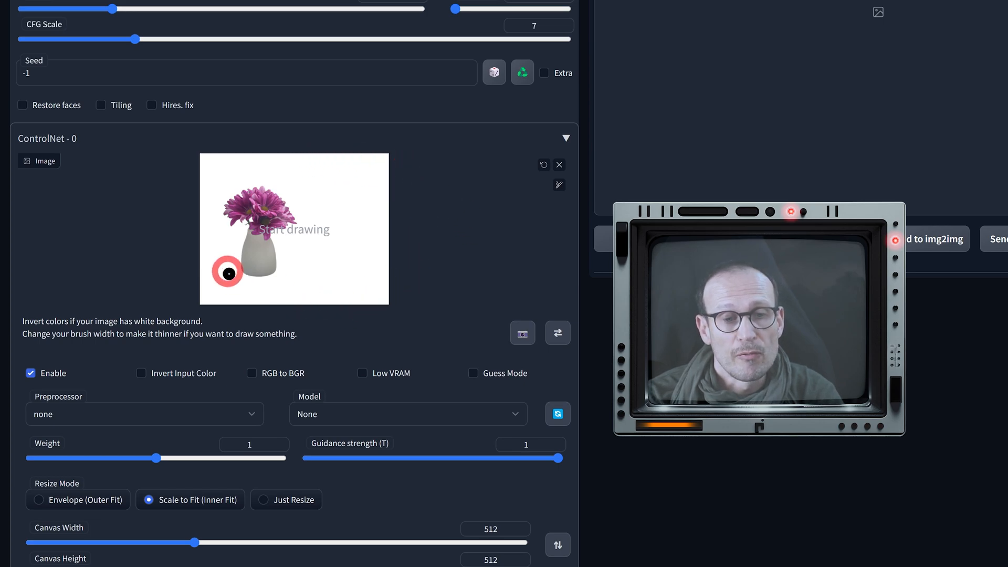
pyautogui.scroll(4, 519, 273)
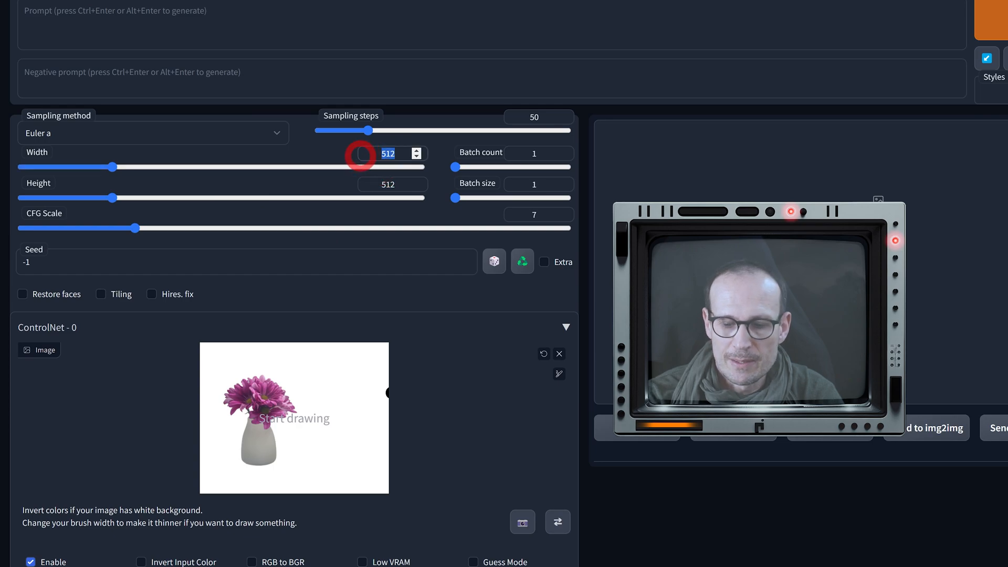
pyautogui.write('64')
# Step: Choose the control_sd15_normal model and the normal_map preprocessor for ControlNet - 0
pyautogui.scroll(-5, 361, 155)
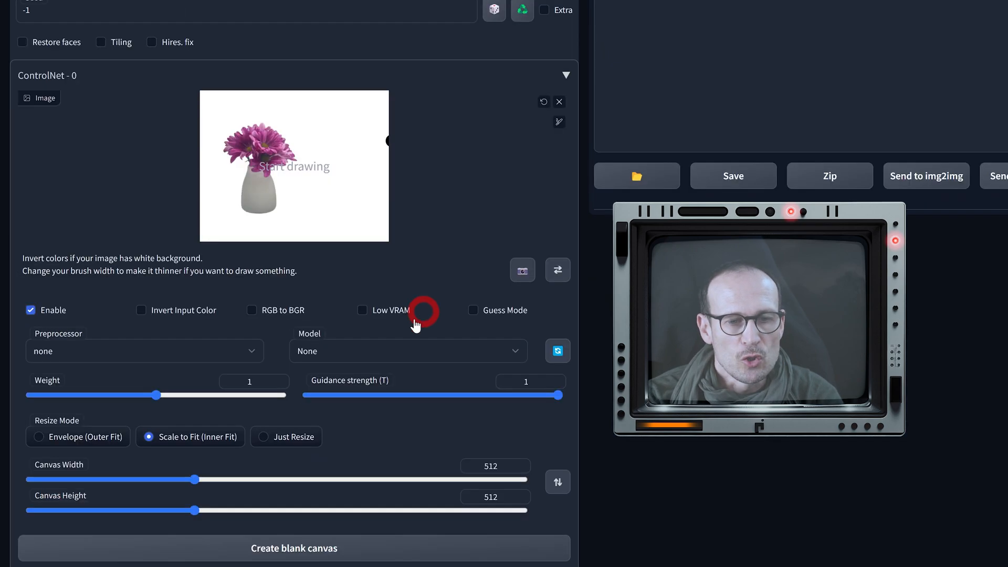
pyautogui.click(356, 352)
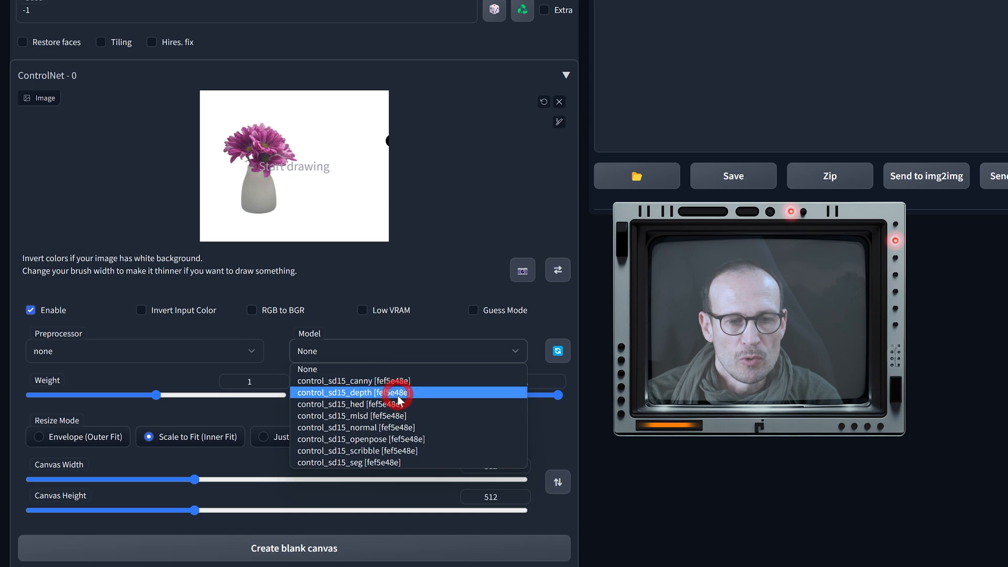
pyautogui.click(390, 426)
pyautogui.click(143, 350)
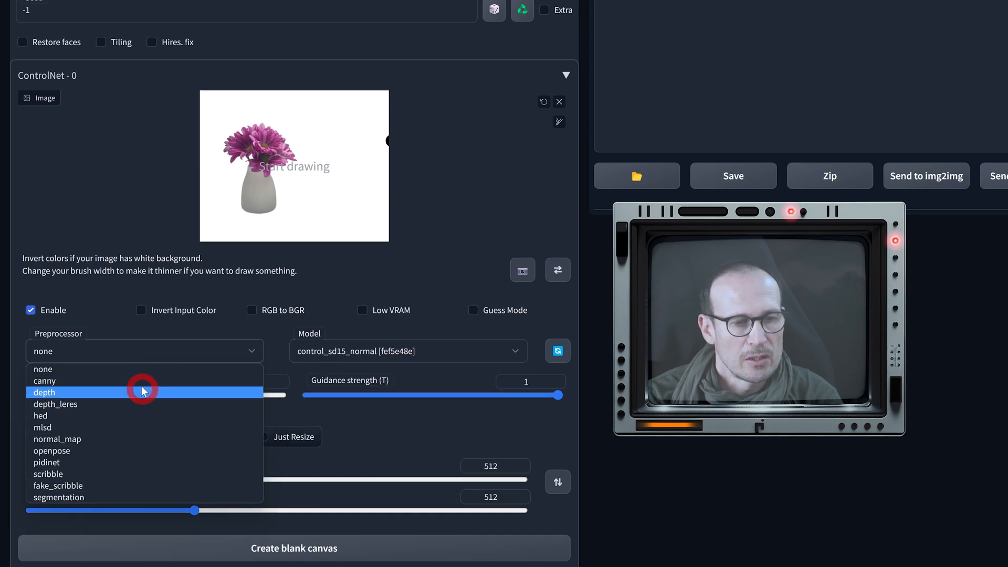
pyautogui.click(124, 439)
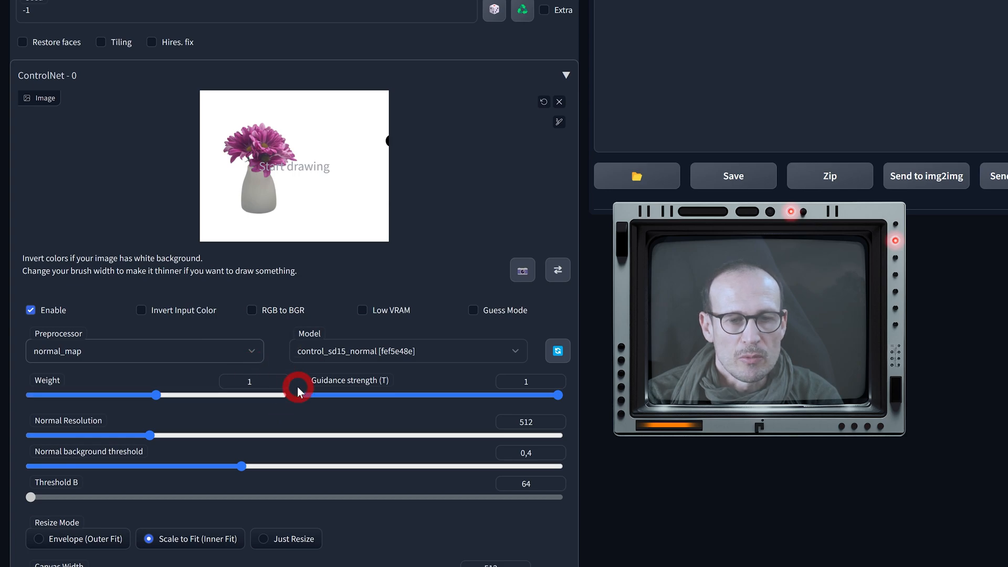
# Step: Enable ControlNet - 1 and choose the control_sd15_scribble model for it
pyautogui.scroll(-5, 304, 387)
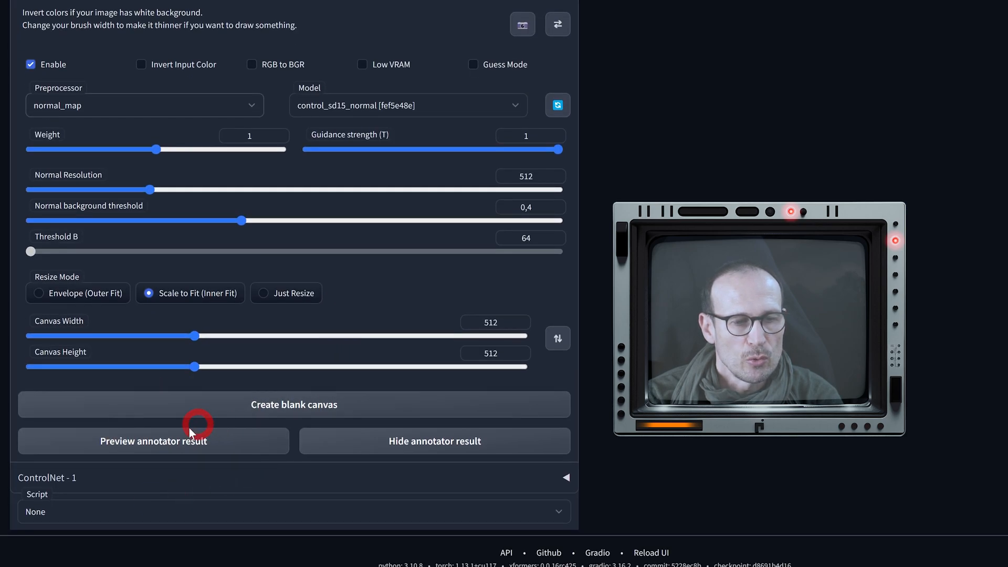
pyautogui.click(342, 478)
pyautogui.scroll(-7, 58, 342)
pyautogui.click(53, 339)
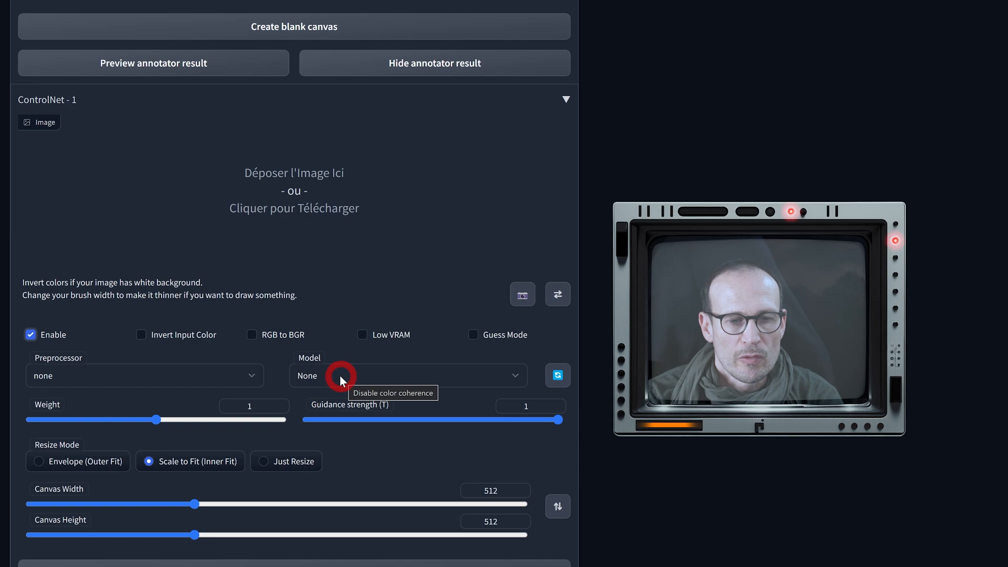
pyautogui.click(342, 376)
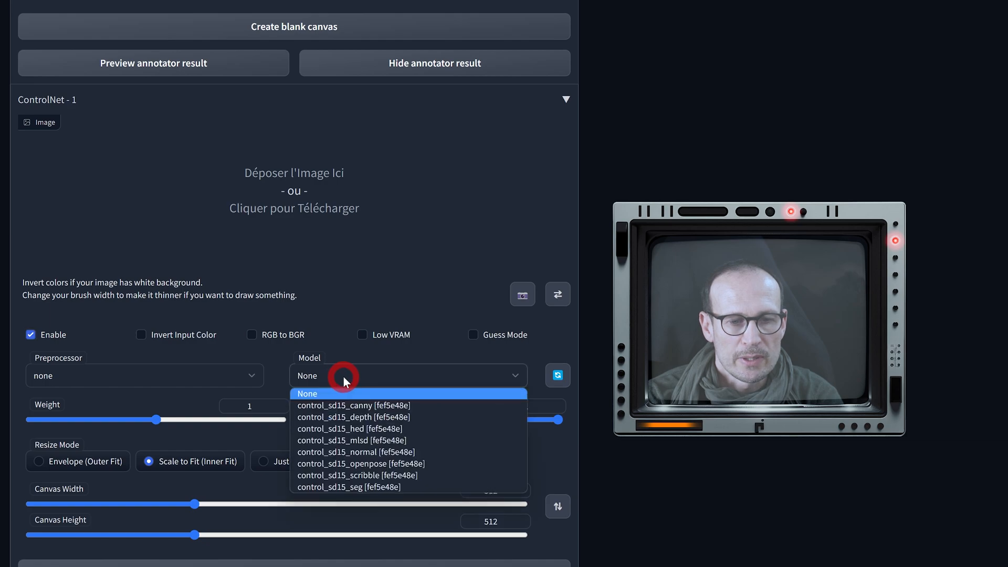
pyautogui.click(382, 475)
# Step: Set the ControlNet - 1 canvas width to 640 and create a blank canvas
pyautogui.scroll(-2, 198, 376)
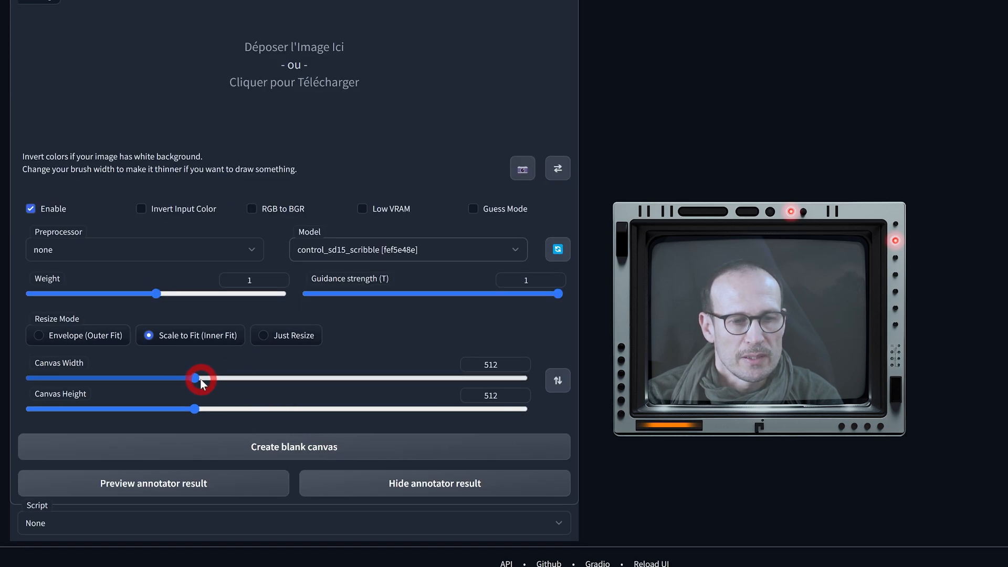
pyautogui.moveTo(505, 362); pyautogui.dragTo(471, 368)
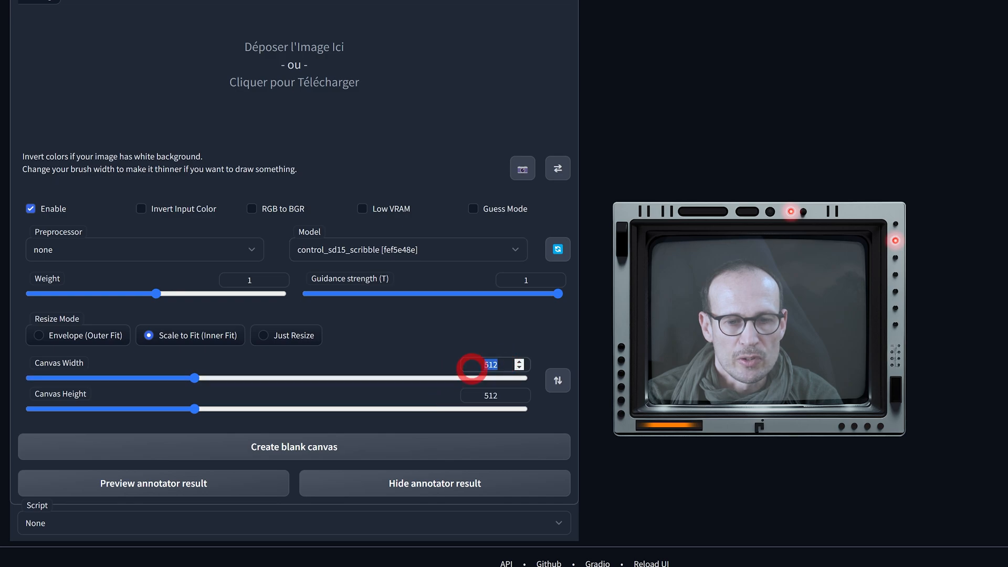
pyautogui.write('640')
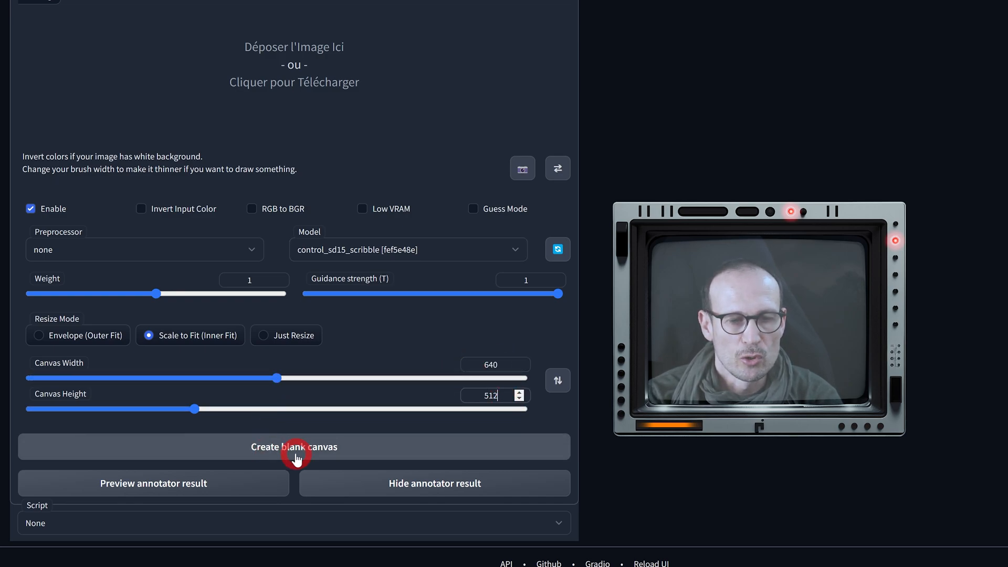
pyautogui.click(355, 453)
# Step: Thin the brush and sketch a table corner with legs in perspective on the blank canvas, reaching the canvas's left and lower edges
pyautogui.scroll(2, 408, 327)
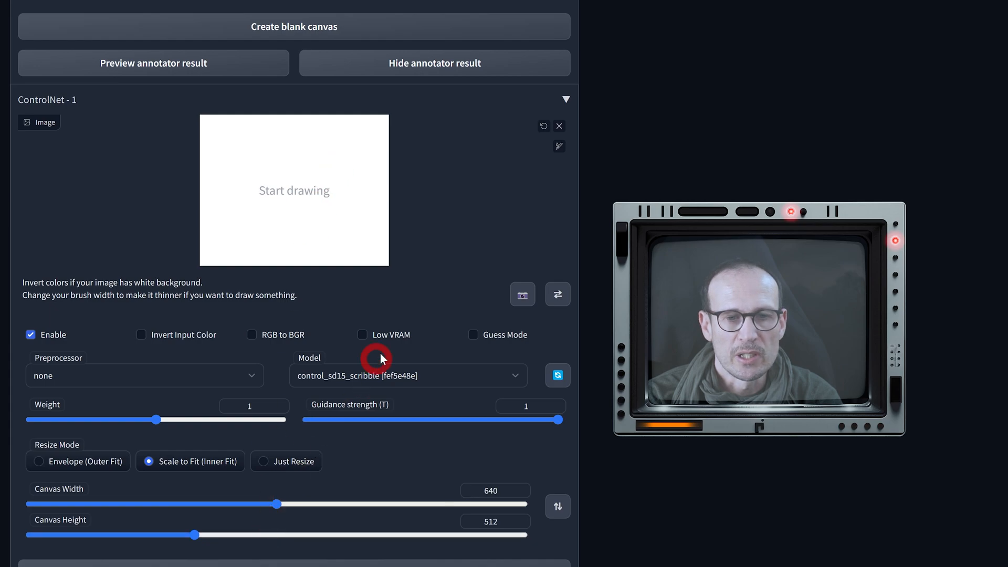
pyautogui.click(558, 147)
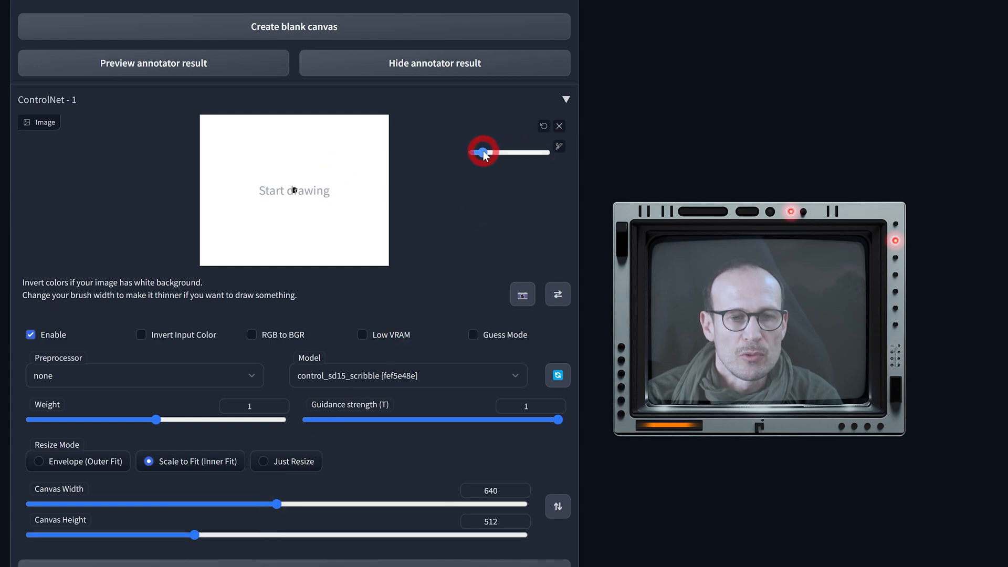
pyautogui.scroll(1, 207, 238)
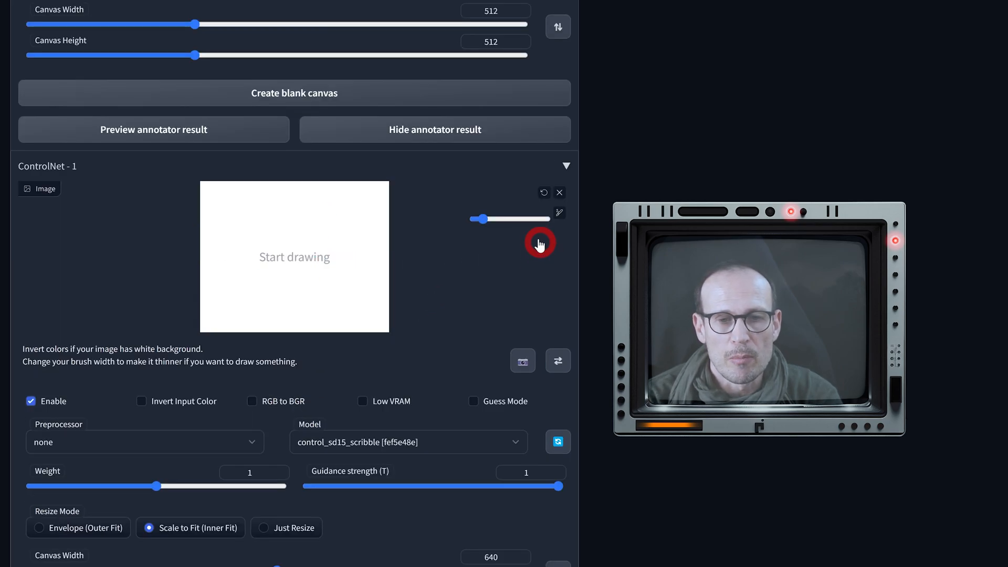
pyautogui.moveTo(489, 229); pyautogui.dragTo(481, 229)
pyautogui.moveTo(349, 221)
pyautogui.mouseDown()
pyautogui.moveTo(239, 250)
pyautogui.moveTo(263, 254)
pyautogui.moveTo(290, 305)
pyautogui.mouseUp()
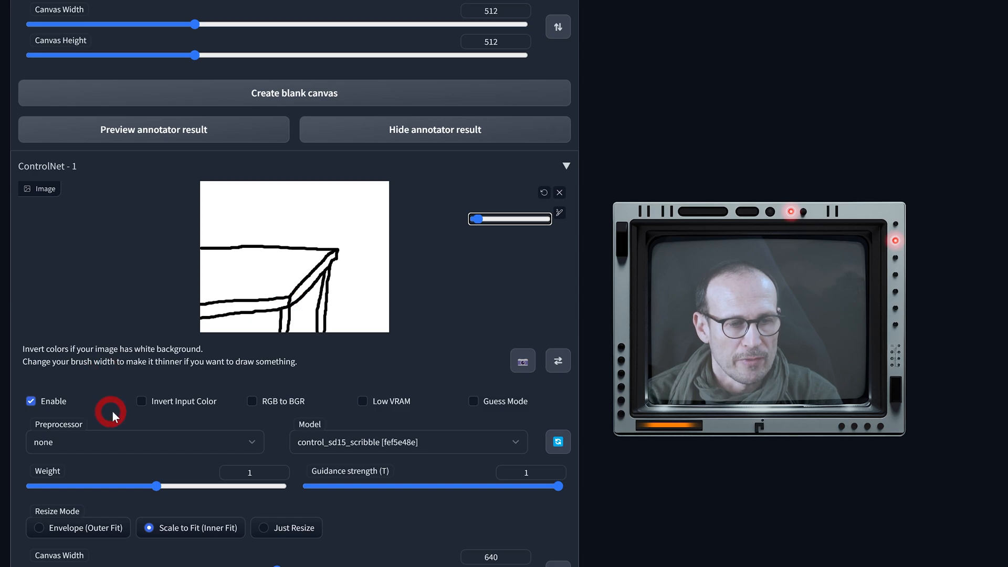
# Step: Set the ControlNet - 1 preprocessor to scribble
pyautogui.scroll(-1, 115, 412)
pyautogui.click(85, 375)
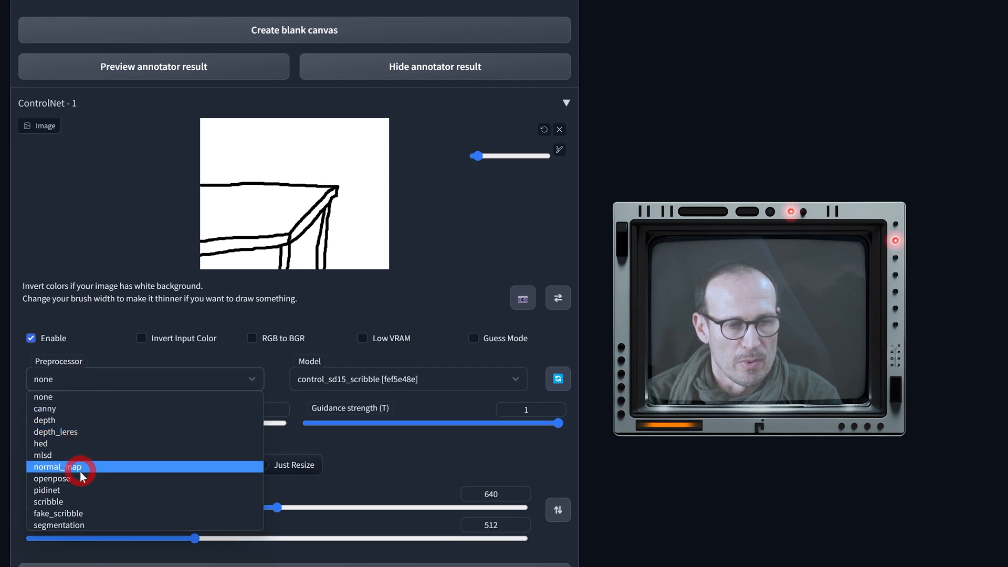
pyautogui.click(82, 502)
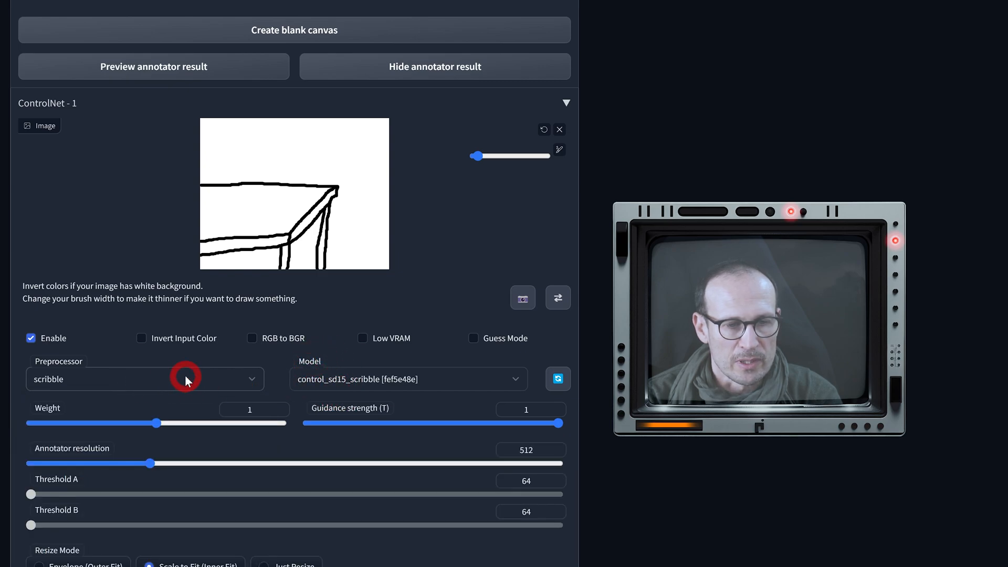
# Step: Enter the prompt "a photo, a vase with pink flowers on a table" and set the batch count to 5
pyautogui.scroll(15, 347, 387)
pyautogui.click(183, 93)
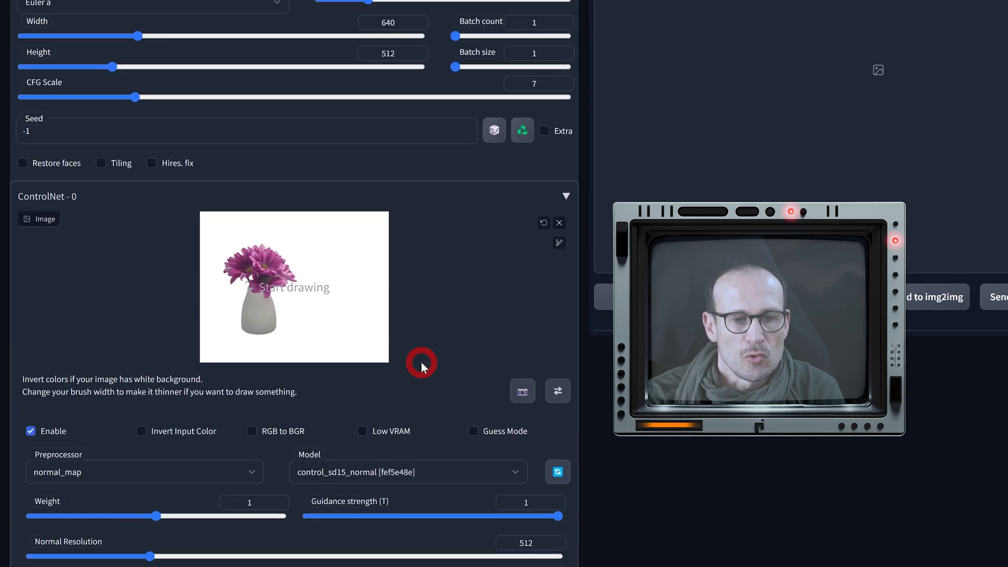
pyautogui.scroll(4, 421, 362)
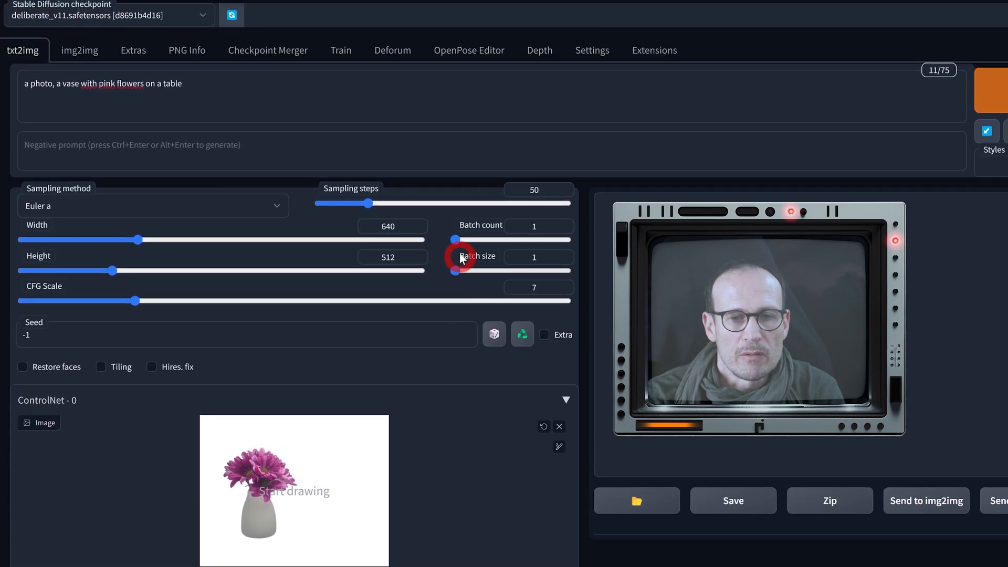
pyautogui.moveTo(462, 244); pyautogui.dragTo(460, 241)
# Step: Set the sampling method to DPM++ SDE Karras and generate the images
pyautogui.click(153, 205)
pyautogui.click(96, 411)
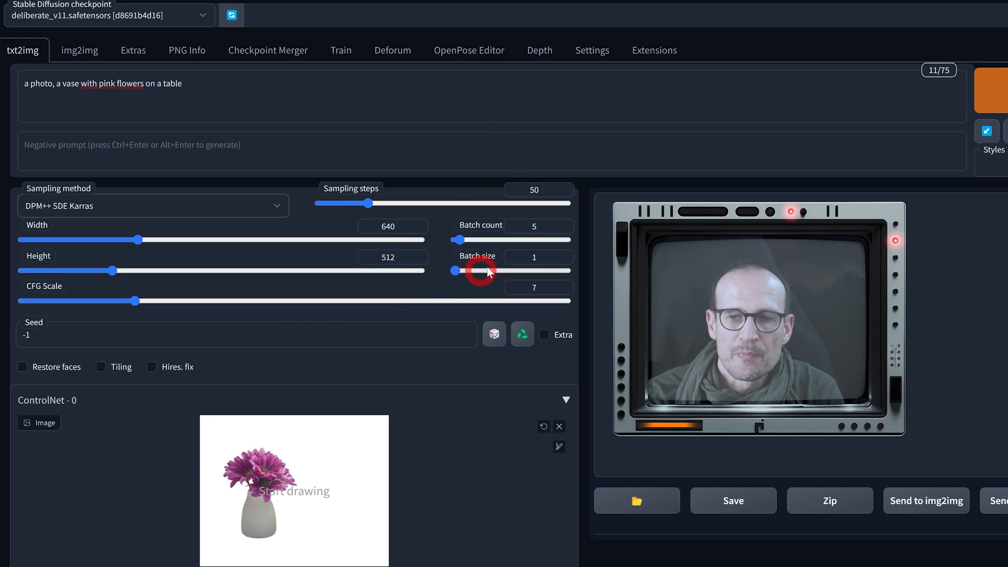
pyautogui.click(990, 99)
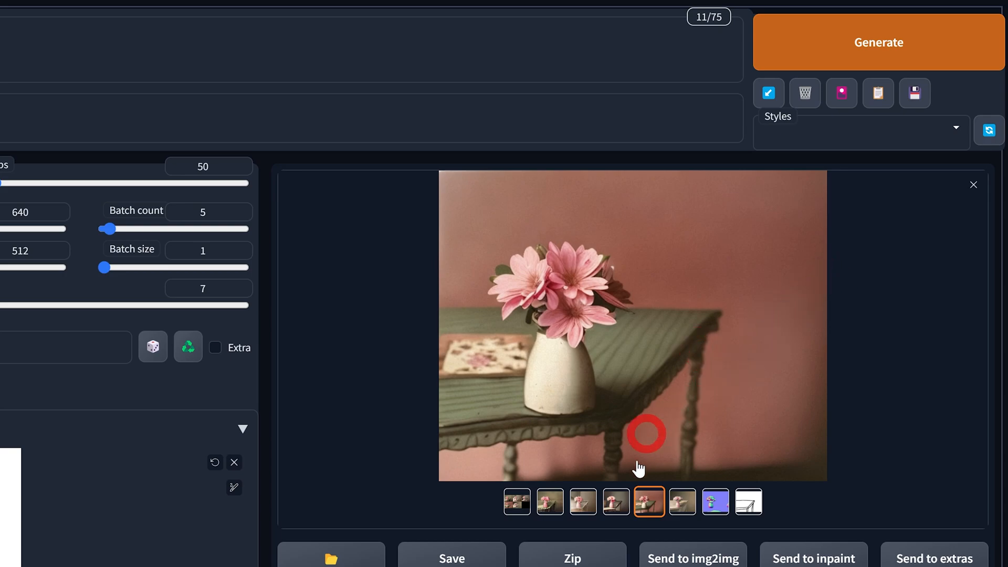
# Step: Examine the generated vase images one by one at full size, comparing the vase and table with the two control inputs
pyautogui.click(548, 504)
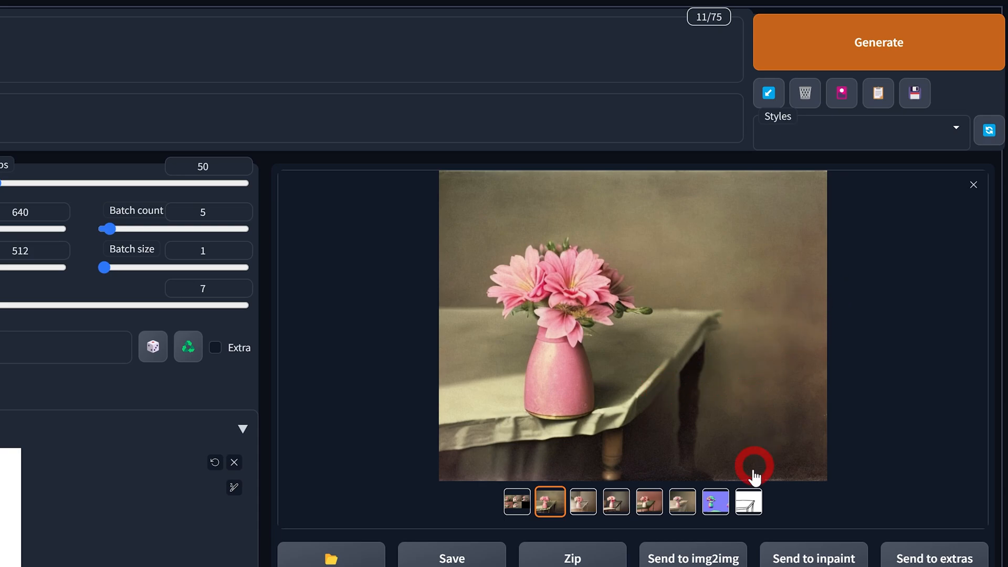
pyautogui.click(734, 387)
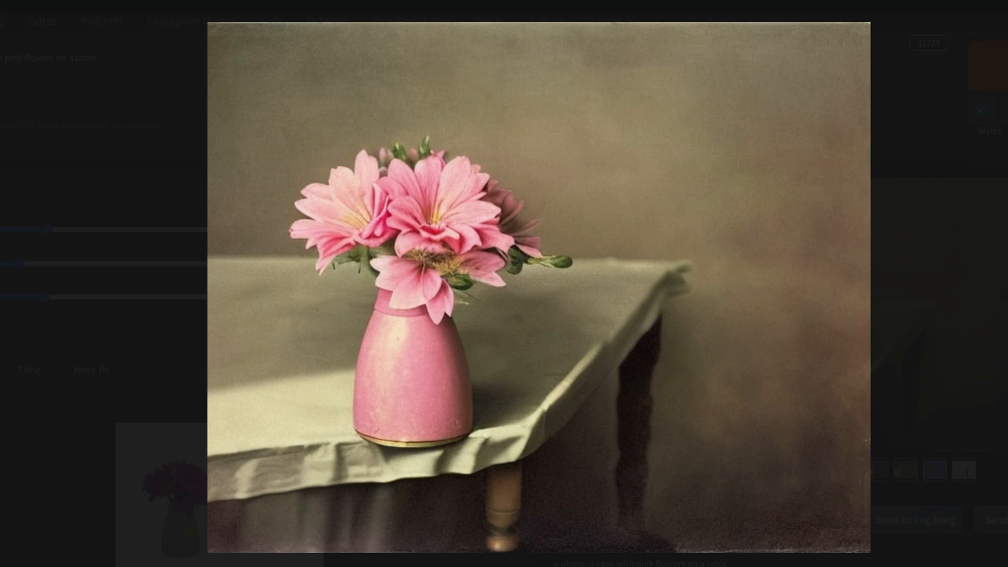
pyautogui.press('Right')
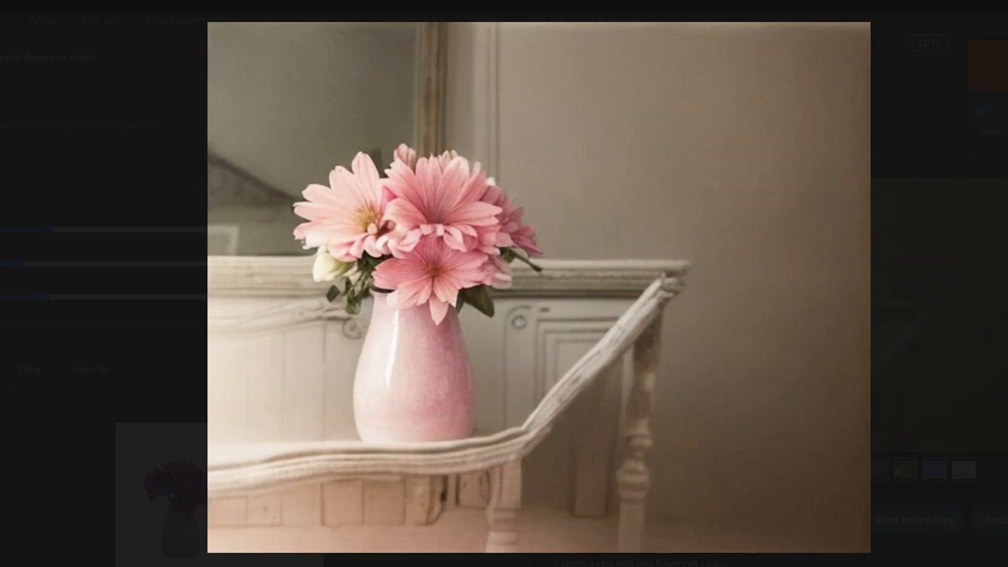
pyautogui.press('Right')
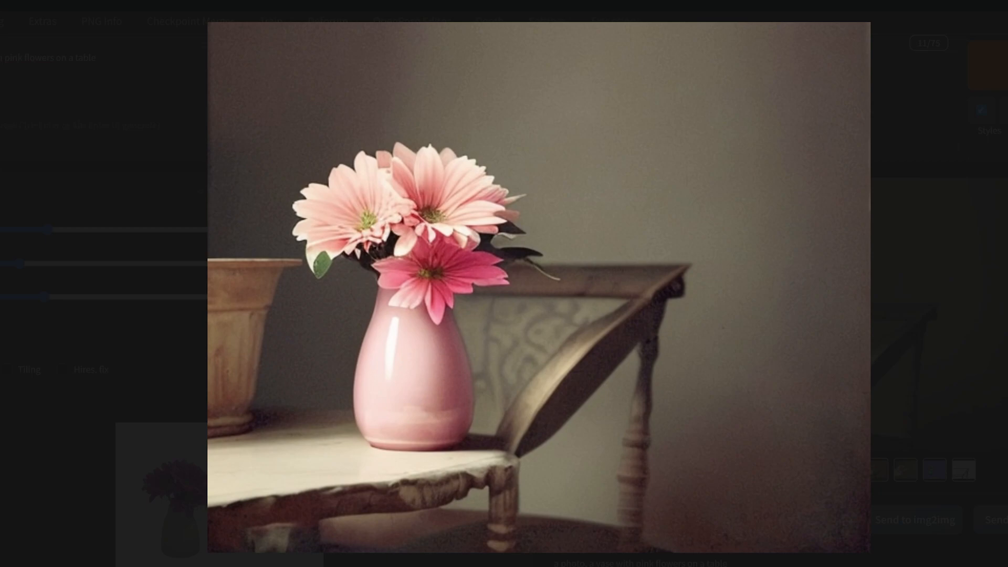
pyautogui.press('Right')
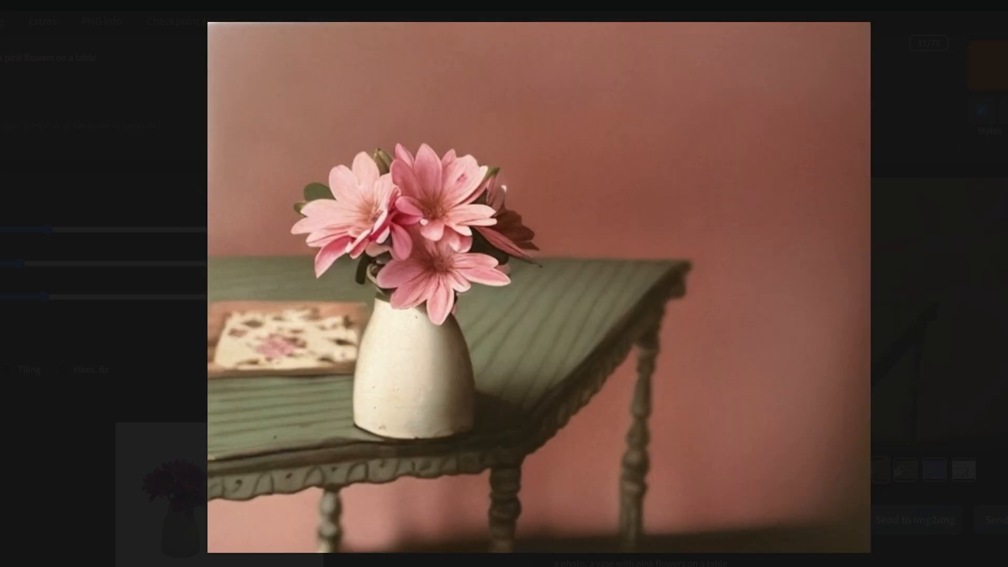
pyautogui.press('Right')
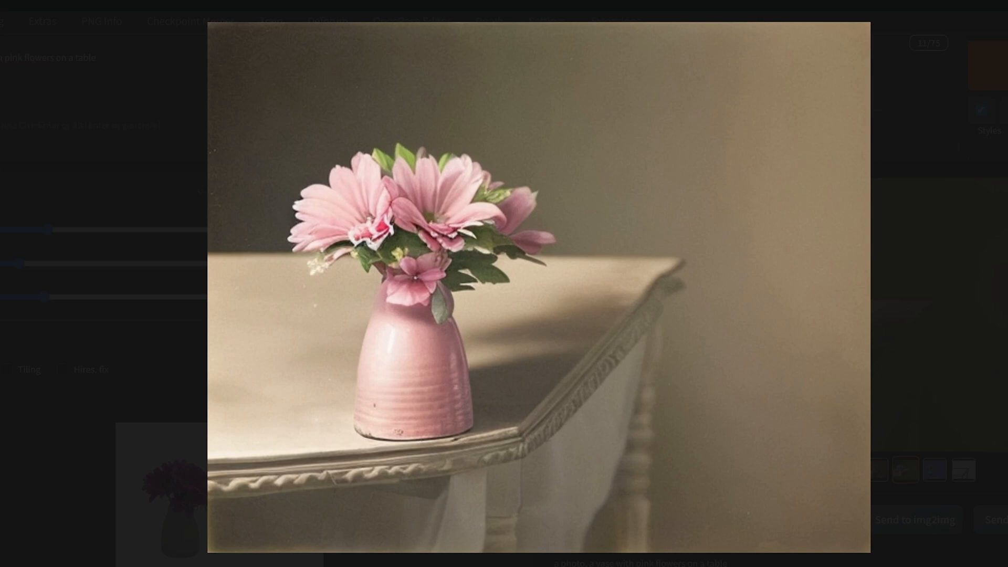
pyautogui.press('Escape')
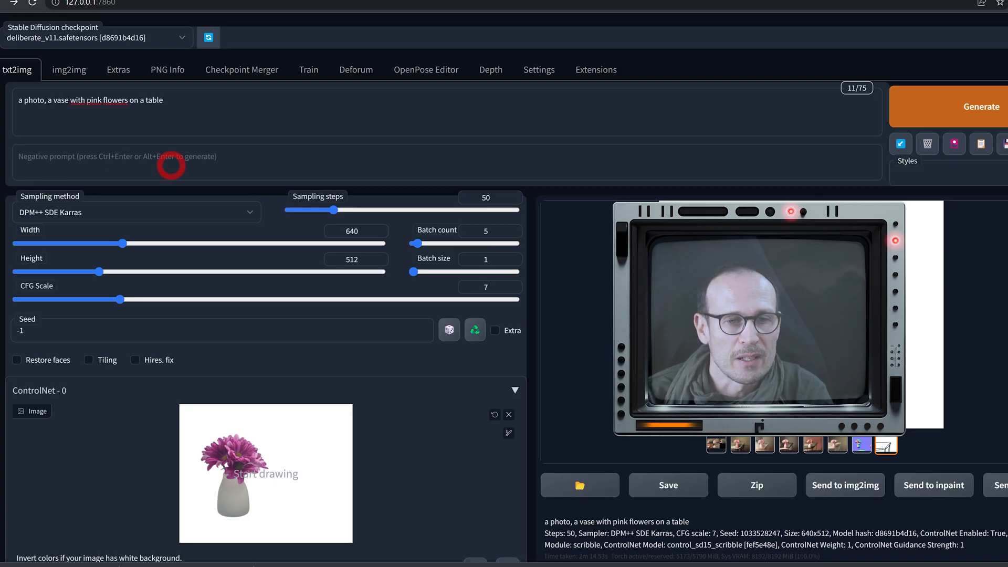
# Step: Reload the web UI and add the rocky landscape as background image in the OpenPose Editor
pyautogui.click(33, 4)
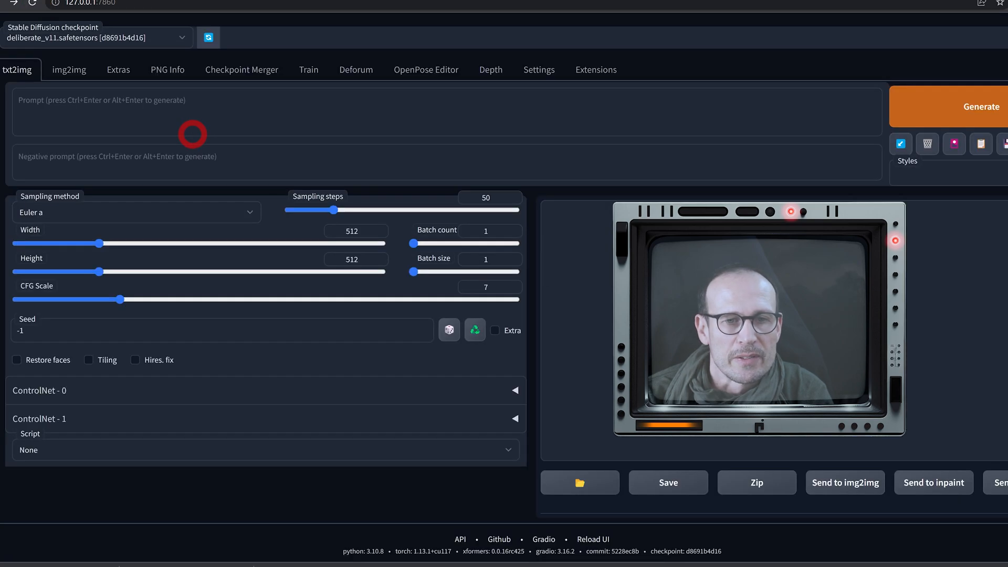
pyautogui.click(415, 70)
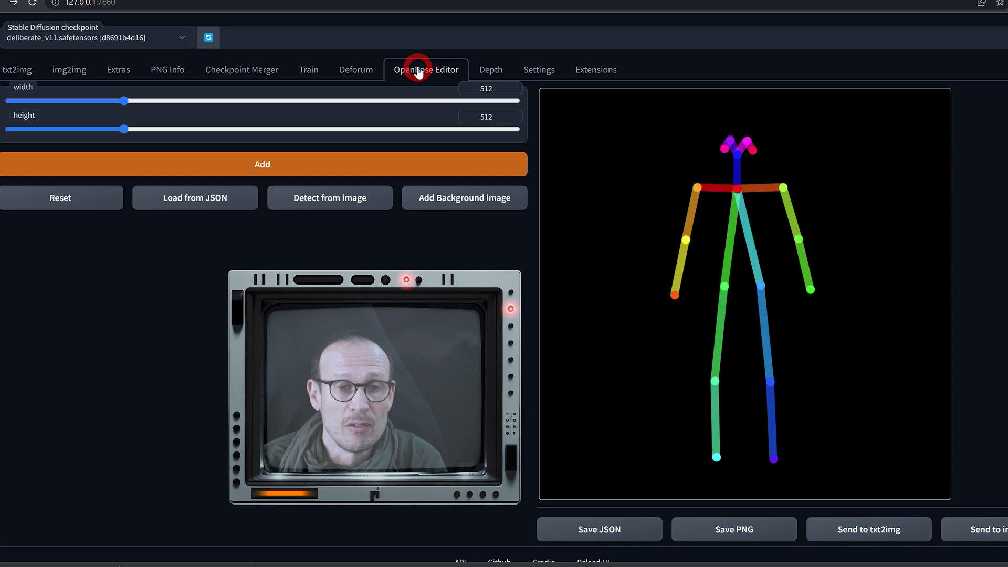
pyautogui.click(440, 205)
# Step: Select the whole skeleton, scale it down and place it on the ground between the rock cliffs
pyautogui.moveTo(639, 135); pyautogui.dragTo(835, 465)
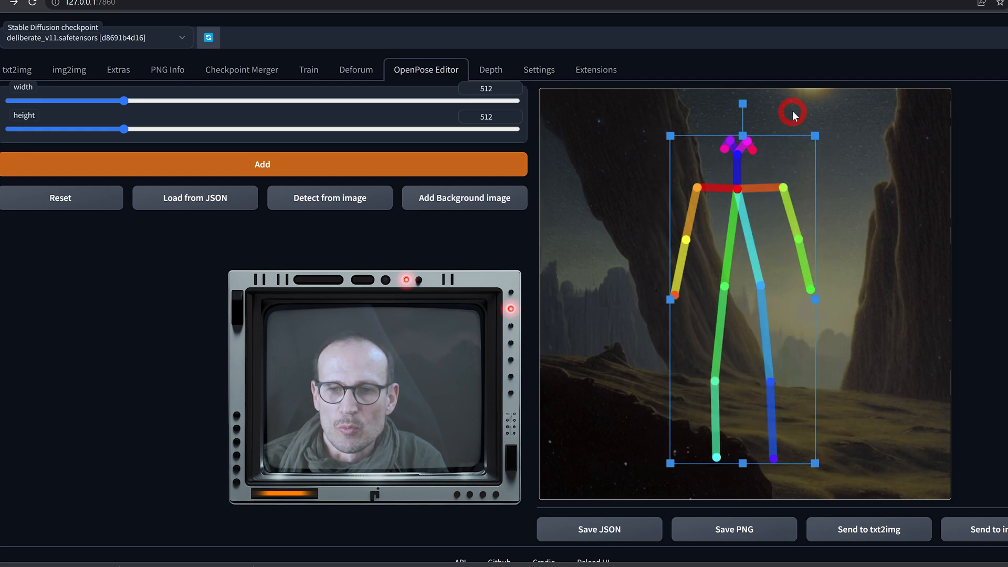
pyautogui.moveTo(813, 138); pyautogui.dragTo(791, 196)
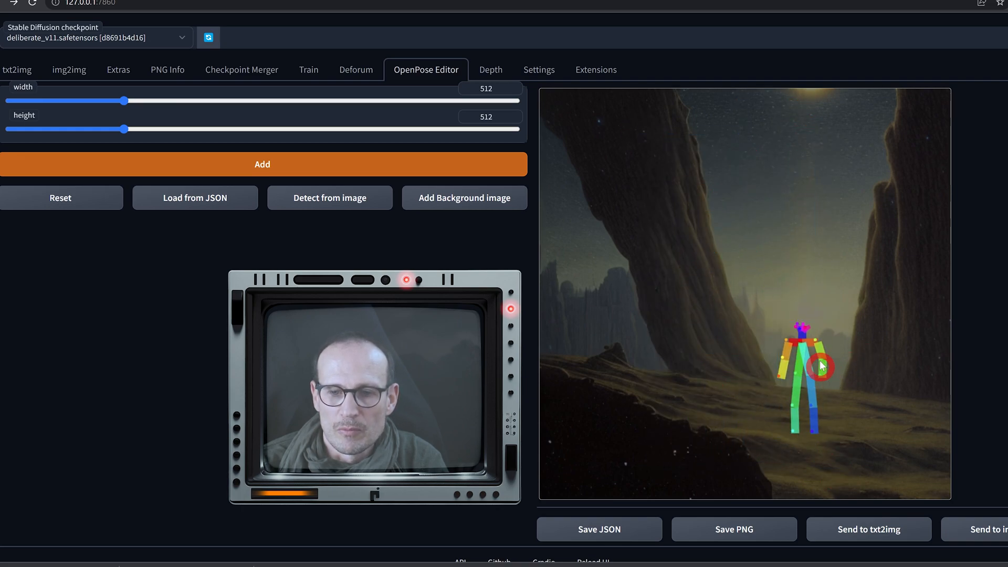
# Step: Bend the small skeleton's arms and spread its legs into a walking pose
pyautogui.moveTo(779, 376); pyautogui.dragTo(771, 371)
pyautogui.moveTo(820, 342); pyautogui.dragTo(817, 347)
pyautogui.moveTo(823, 377); pyautogui.dragTo(780, 399)
pyautogui.moveTo(793, 431); pyautogui.dragTo(805, 405)
pyautogui.moveTo(813, 431); pyautogui.dragTo(818, 431)
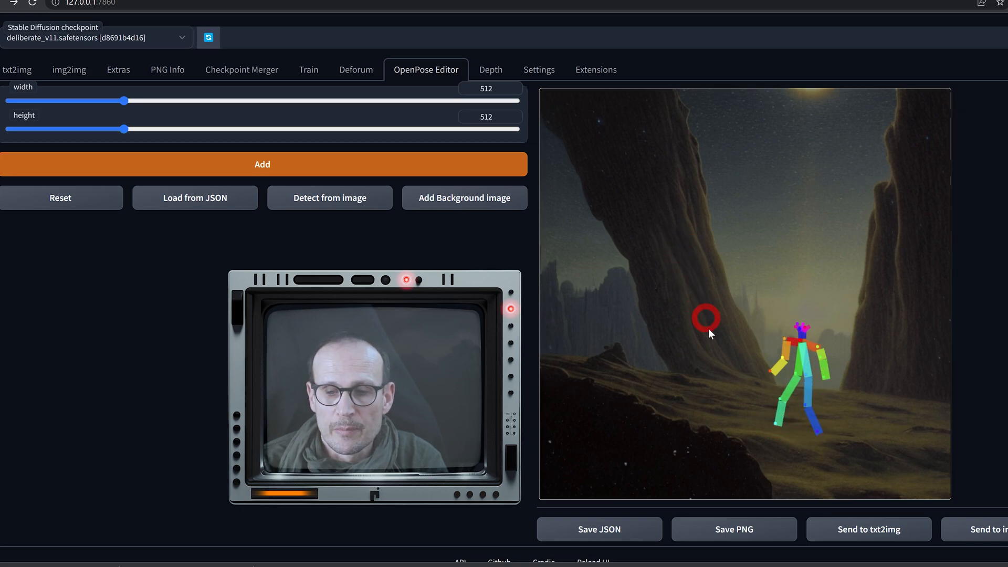
# Step: In txt2img, set up ControlNet - 0 with the rocky landscape image, preprocessor depth_leres and model control_sd15_depth, and enable it
pyautogui.click(19, 71)
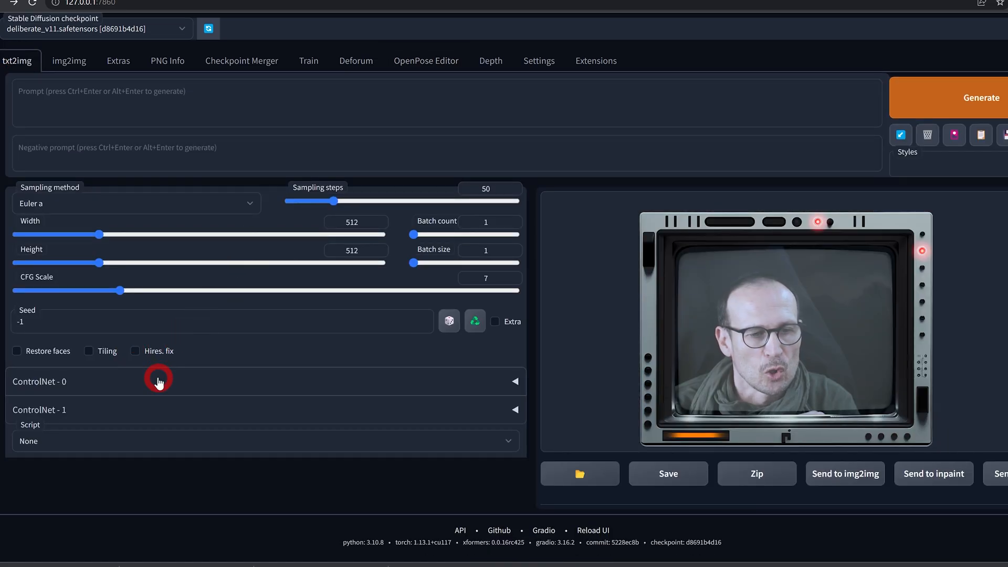
pyautogui.click(138, 383)
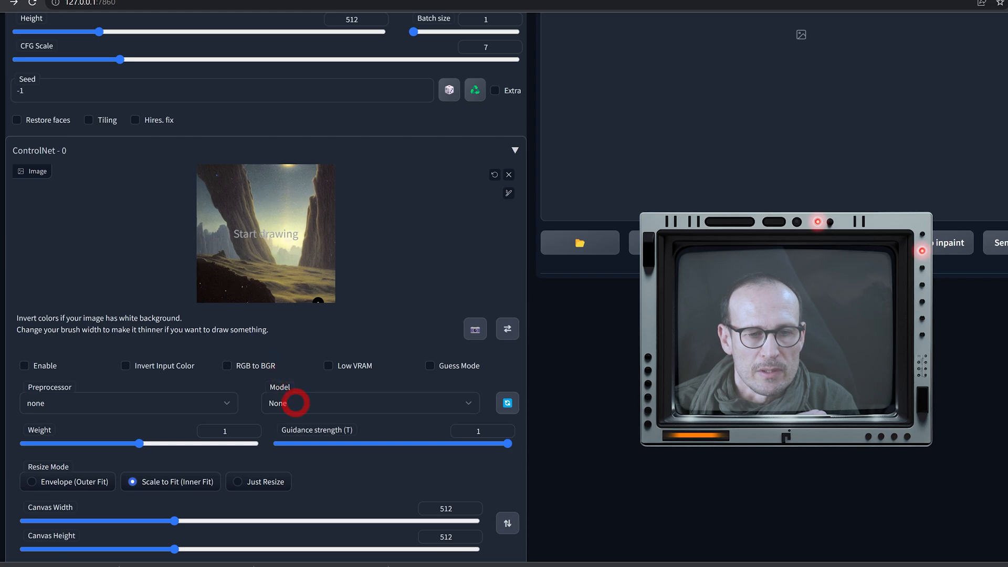
pyautogui.click(295, 404)
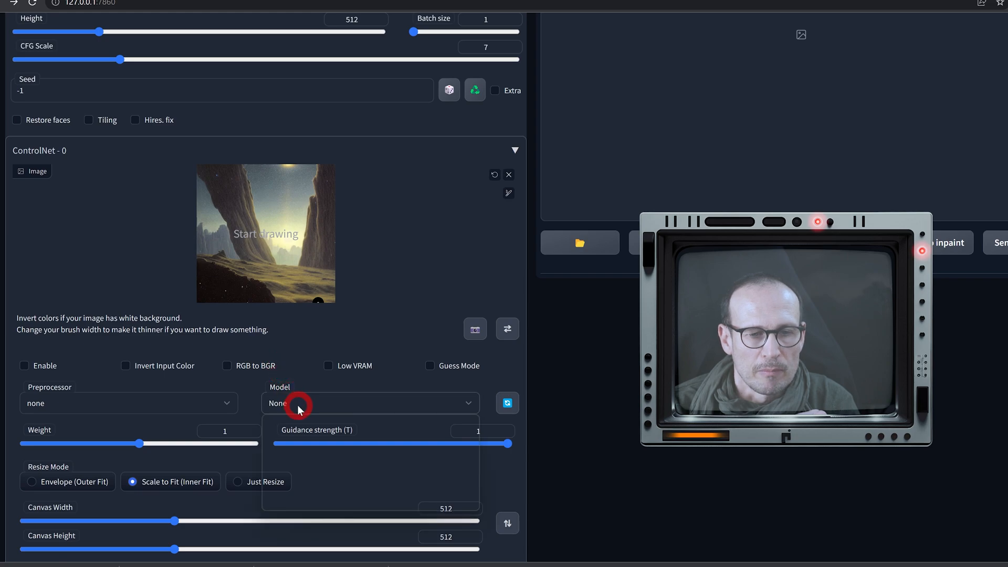
pyautogui.click(380, 440)
pyautogui.click(46, 367)
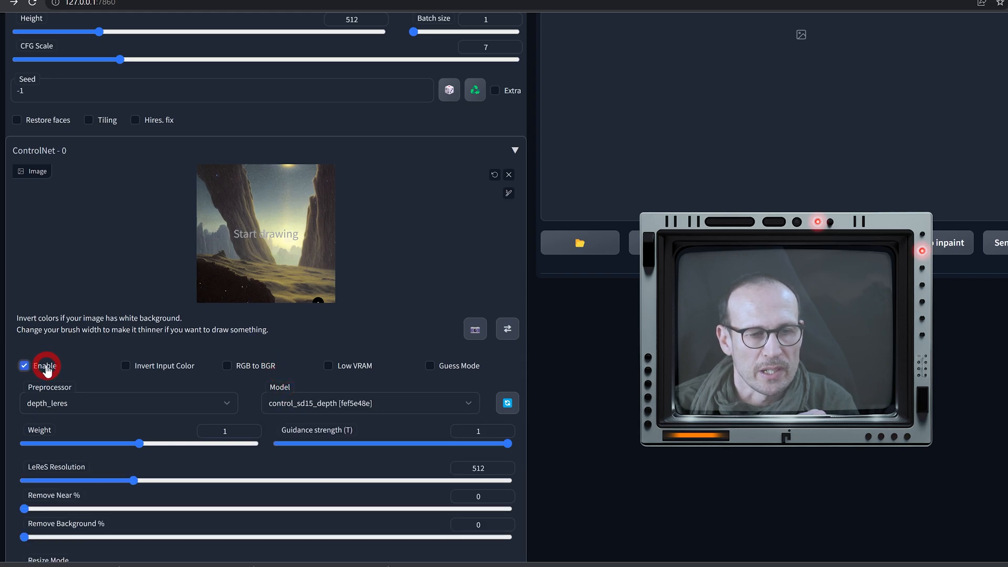
# Step: Set ControlNet - 1 to the control_sd15_openpose model with no preprocessor and load the walking pose image into it
pyautogui.scroll(-5, 394, 293)
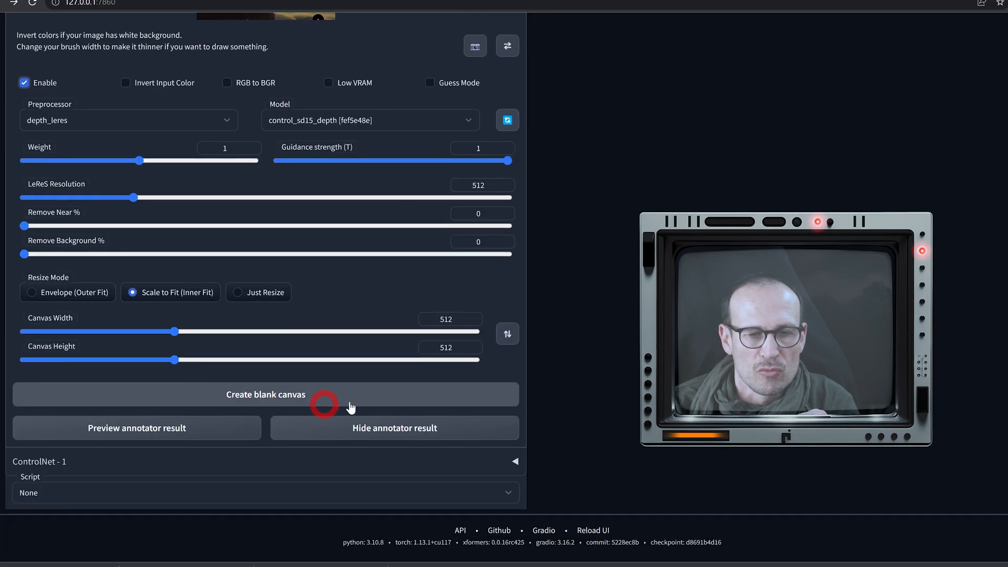
pyautogui.click(398, 461)
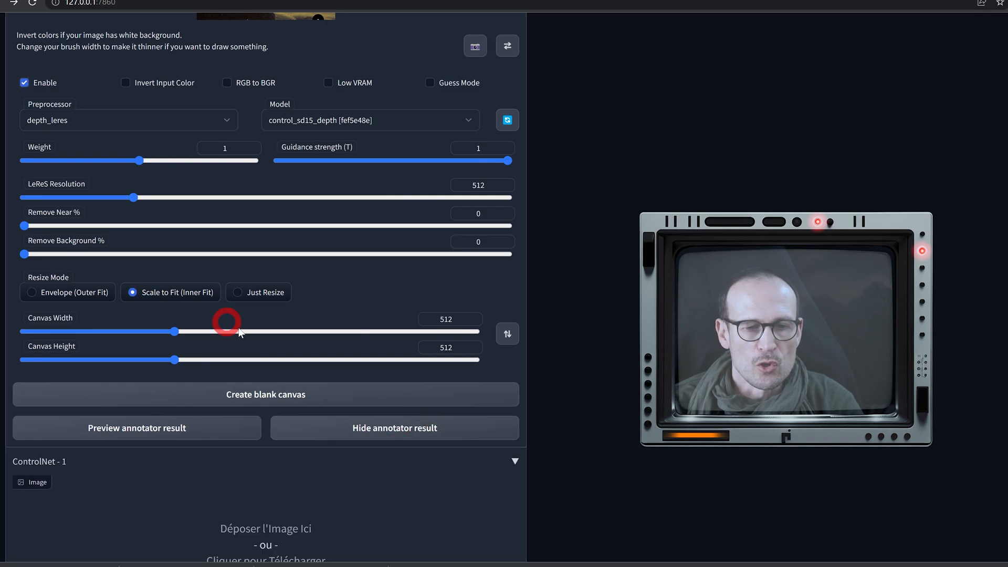
pyautogui.scroll(-5, 294, 415)
pyautogui.click(293, 425)
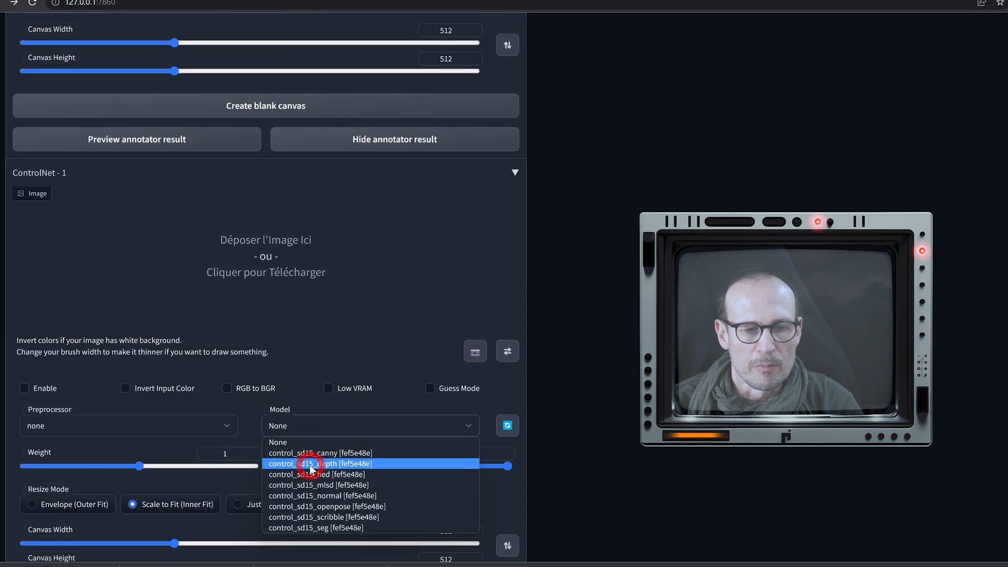
pyautogui.click(317, 508)
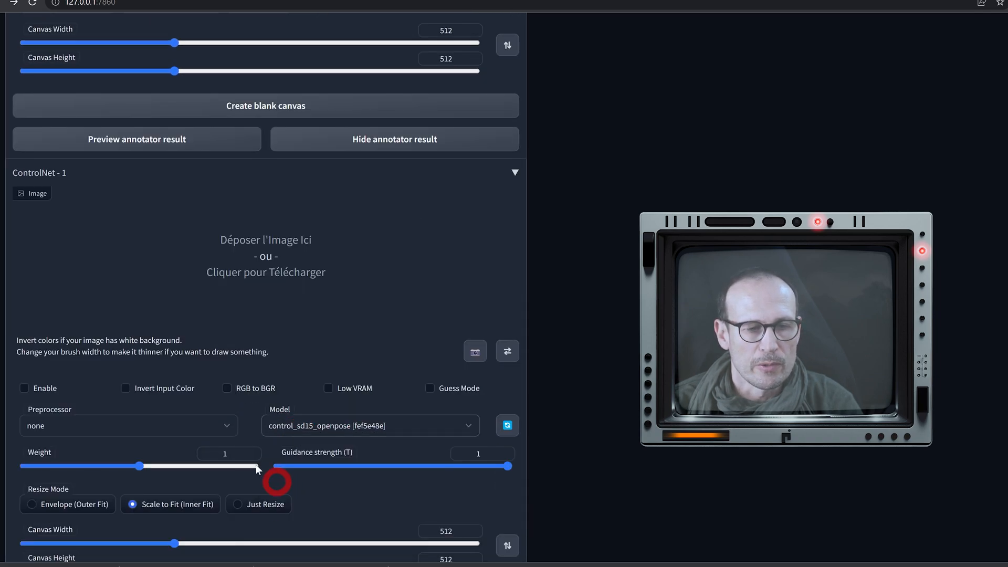
pyautogui.click(266, 257)
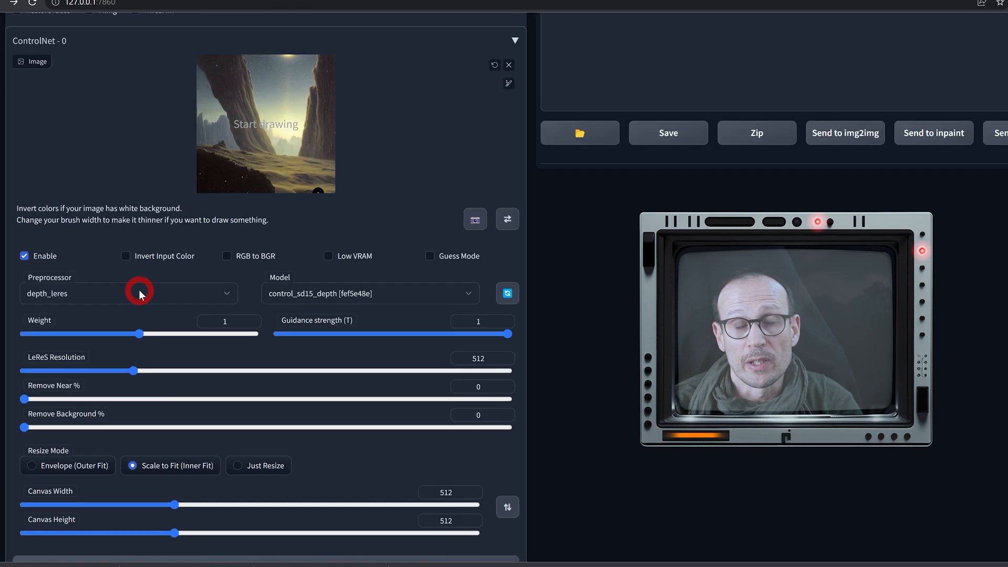
# Step: Examine the generated images of the man walking at full size, comparing them with the depth map and the pose
pyautogui.scroll(6, 139, 289)
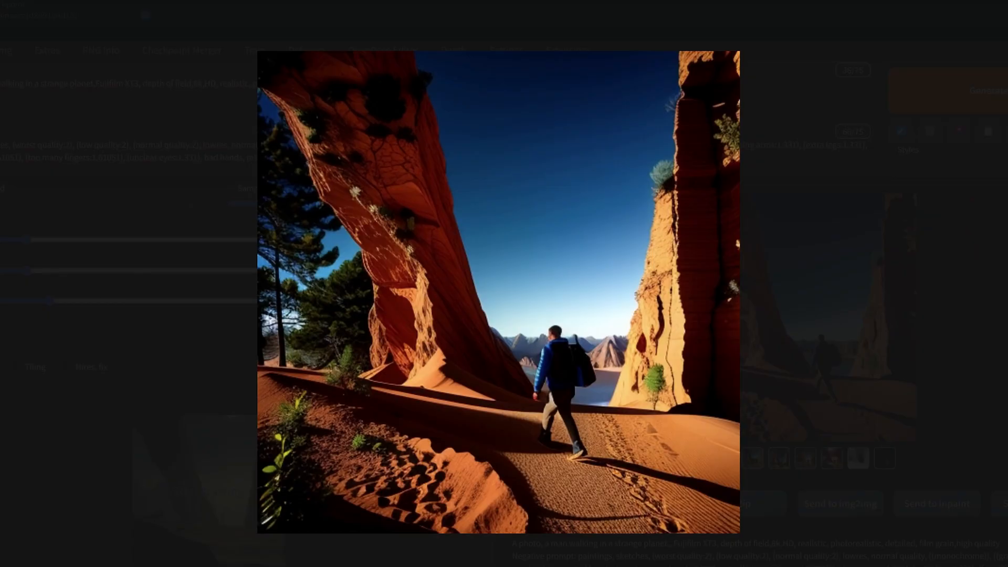
pyautogui.press('Right')
pyautogui.press('Right')
pyautogui.press('Right')
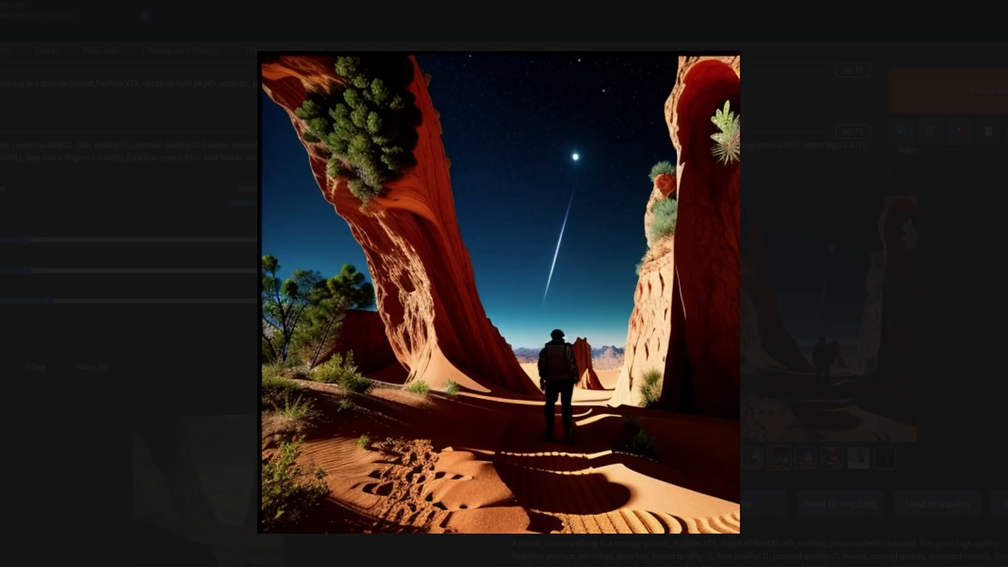
pyautogui.press('Right')
pyautogui.press('Right')
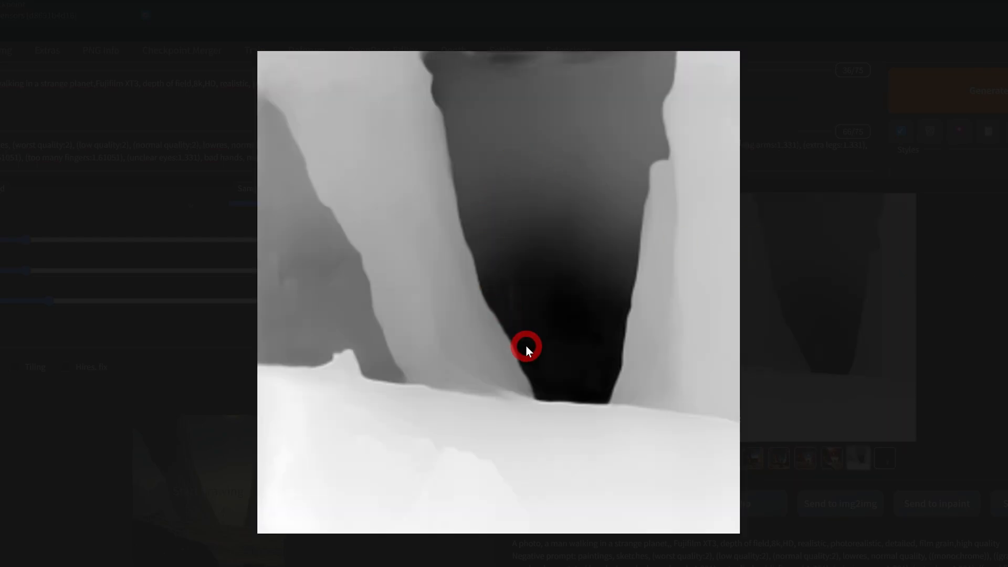
pyautogui.press('Right')
pyautogui.press('Right')
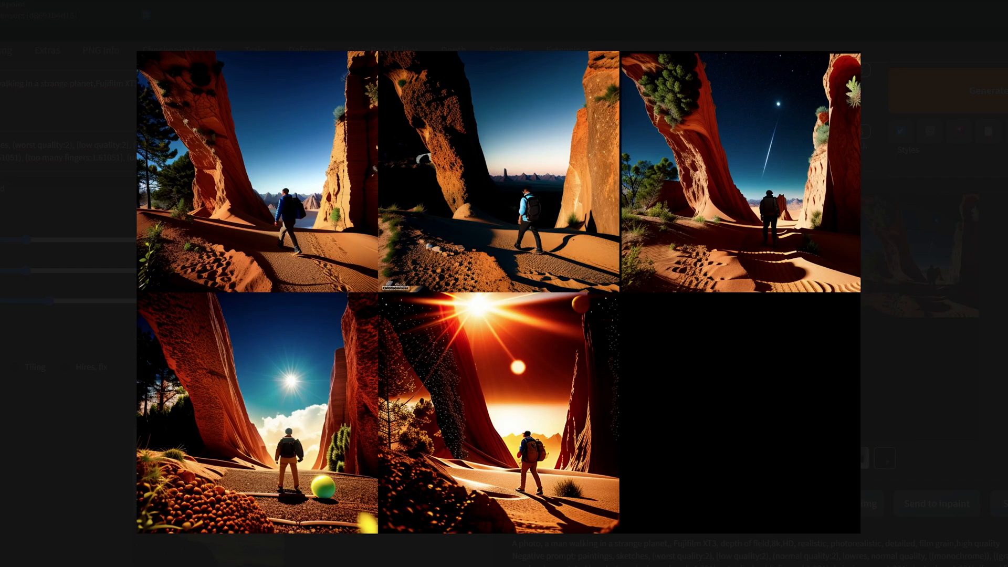
pyautogui.click(767, 256)
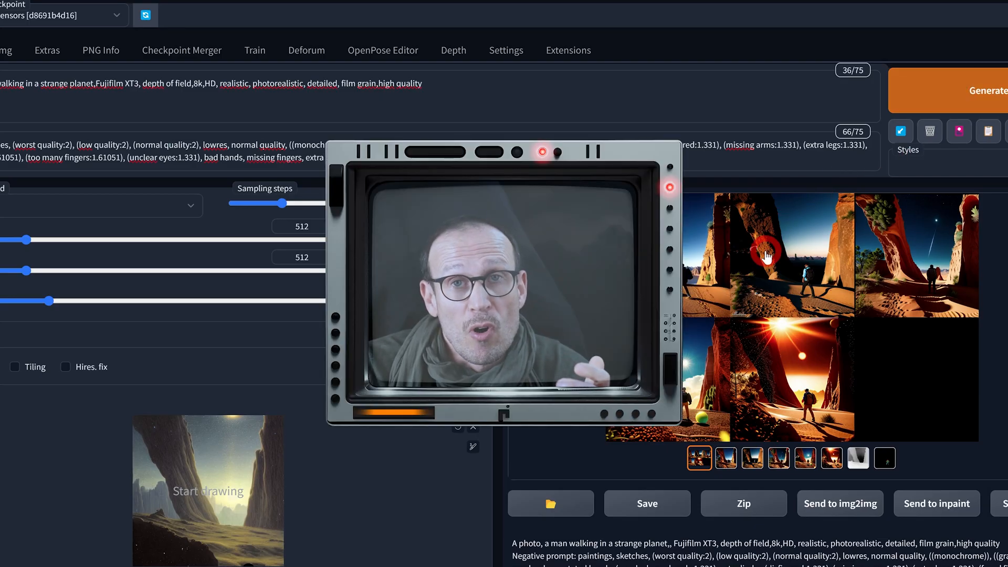